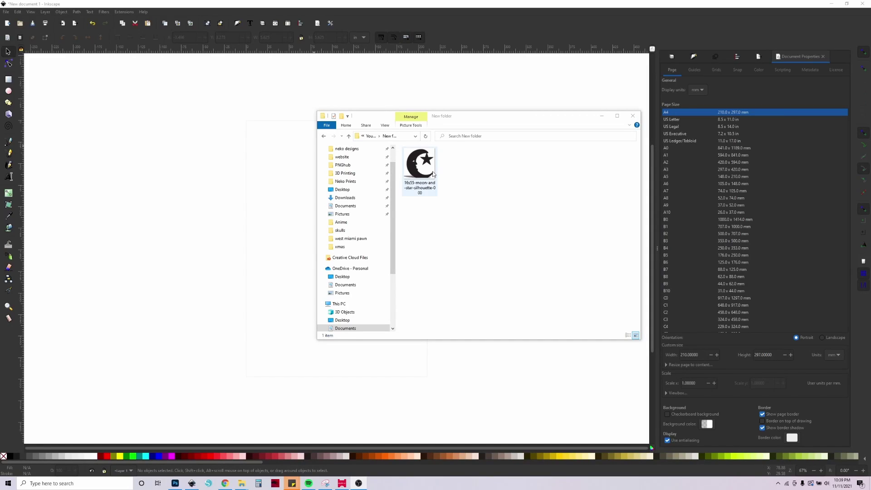
# Import the moon-and-star silhouette image from the open folder into the blank document
pyautogui.moveTo(426, 174); pyautogui.dragTo(252, 246)
pyautogui.scroll(2, 317, 184)
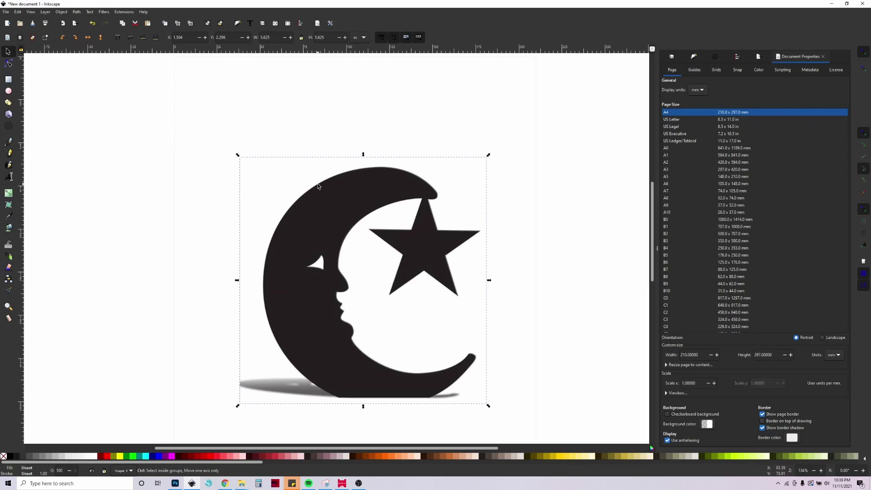
pyautogui.scroll(-2, 391, 296)
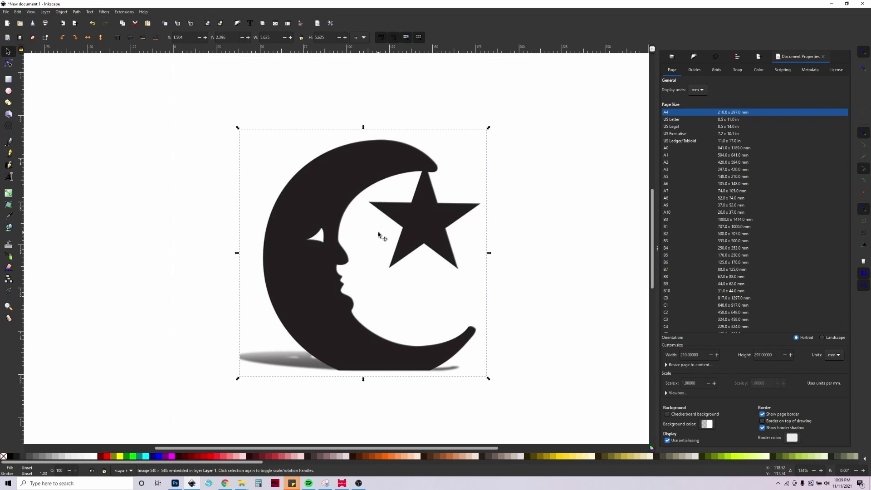
pyautogui.press('ctrl')
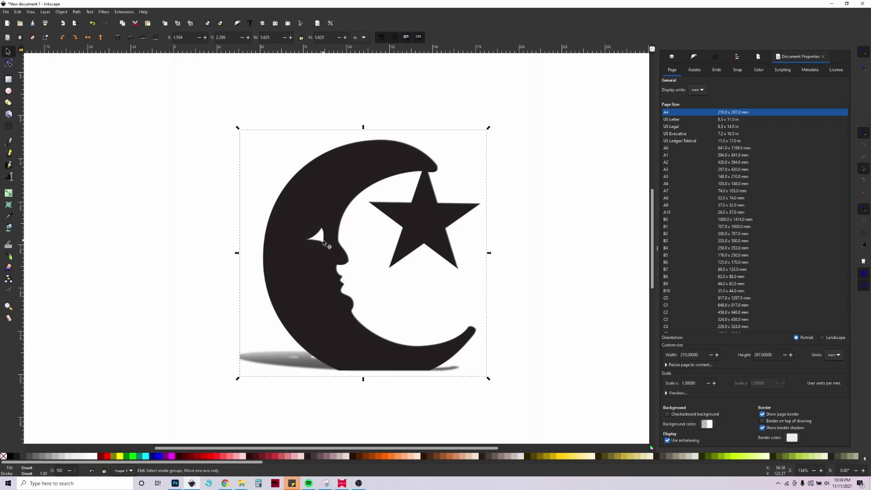
pyautogui.scroll(1, 325, 246)
pyautogui.scroll(-1, 324, 245)
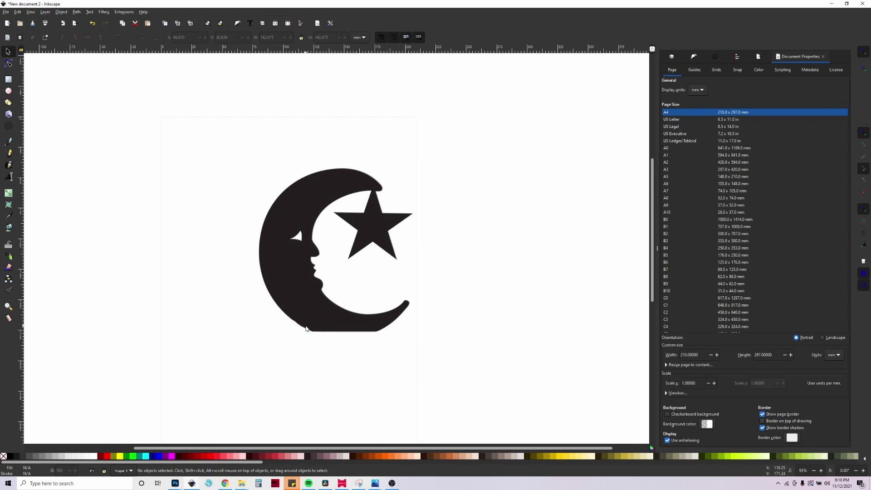
# Trace the moon-and-star bitmap into a vector path using a single scan with brightness cutoff, previewing it before applying
pyautogui.click(300, 298)
pyautogui.rightClick(305, 305)
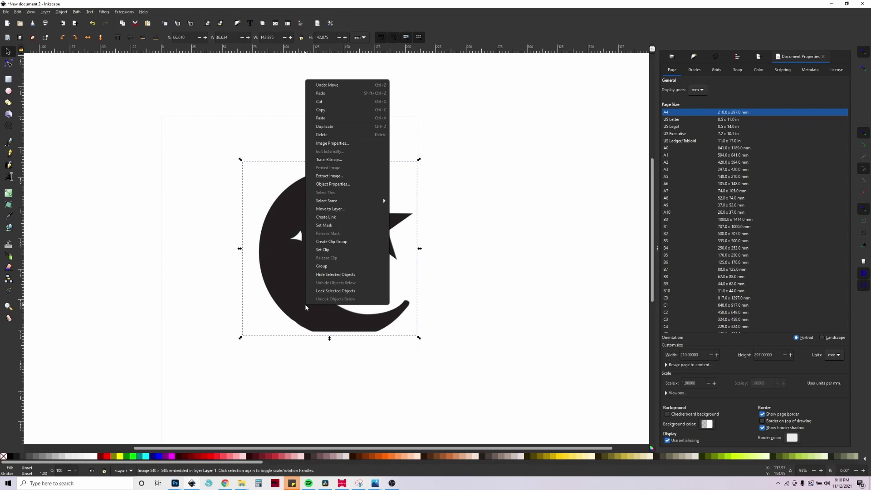
pyautogui.click(328, 159)
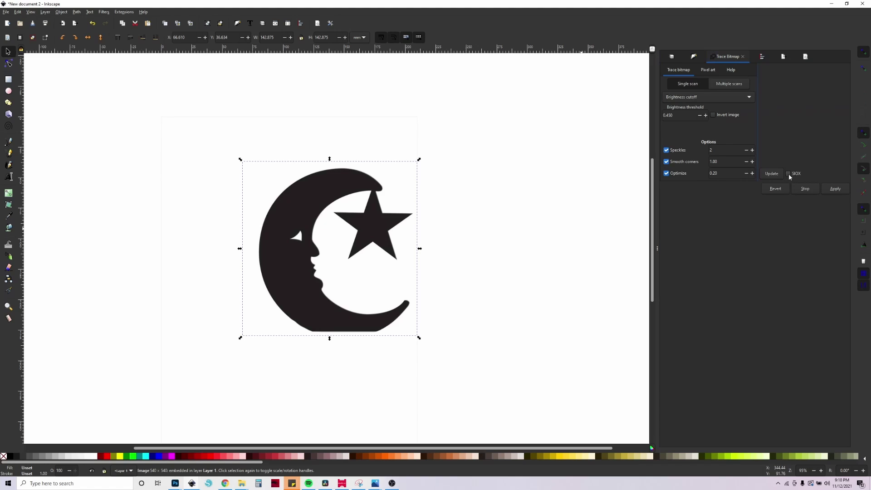
pyautogui.click(770, 174)
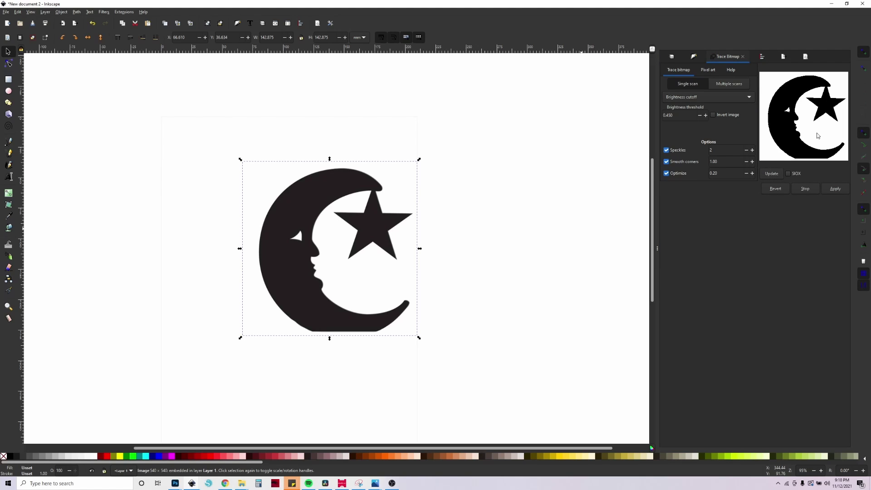
pyautogui.click(835, 189)
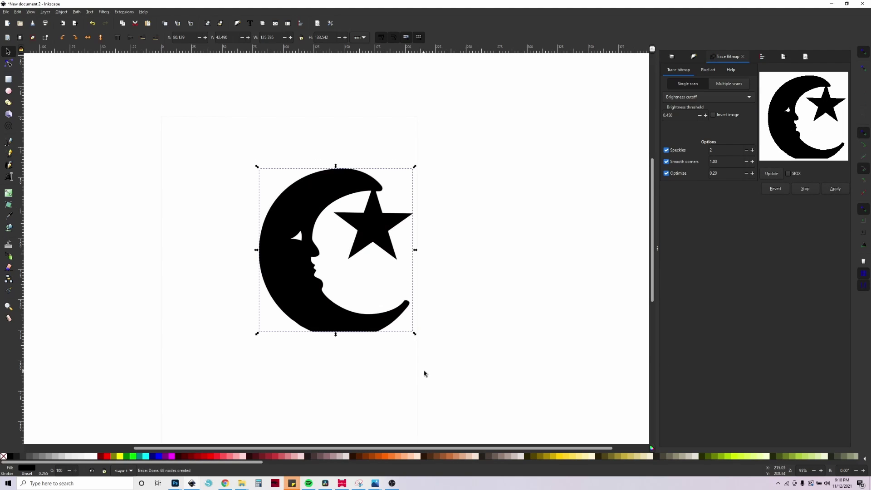
# Move the traced vector and the original image apart so they sit side by side, and examine the traced edges
pyautogui.moveTo(282, 301); pyautogui.dragTo(151, 295)
pyautogui.moveTo(355, 312); pyautogui.dragTo(418, 316)
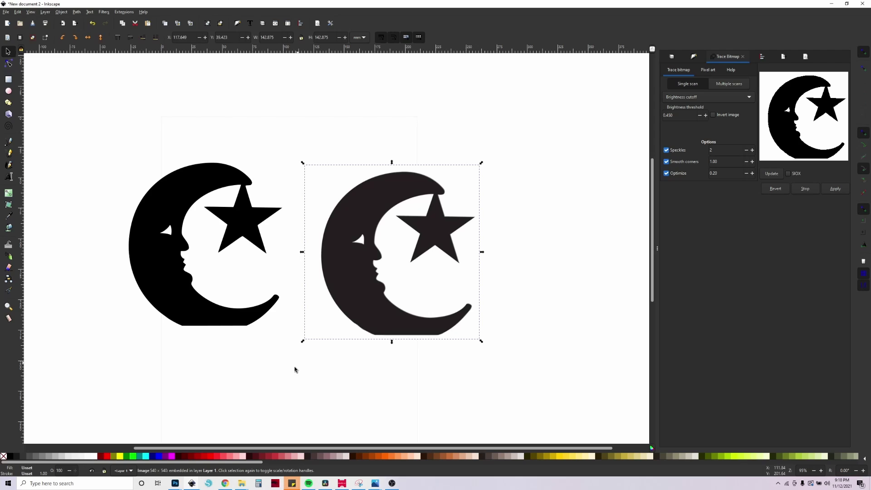
pyautogui.click(294, 370)
pyautogui.click(202, 324)
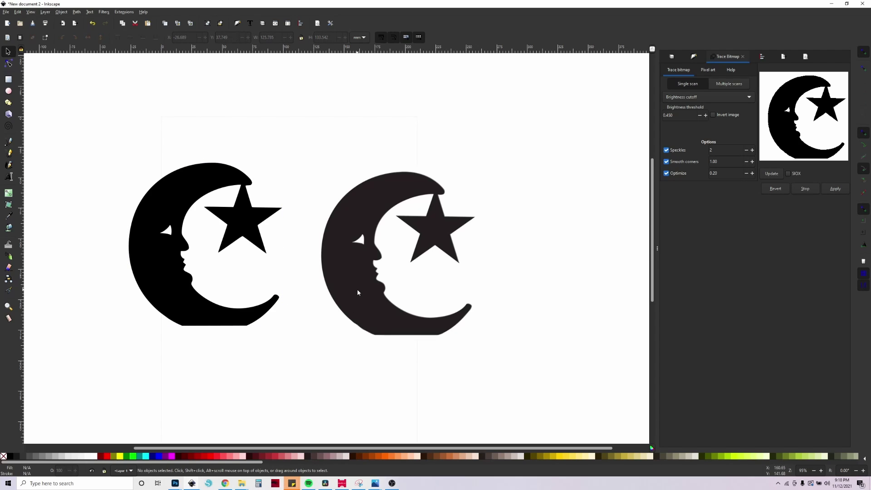
pyautogui.moveTo(358, 293); pyautogui.dragTo(343, 282)
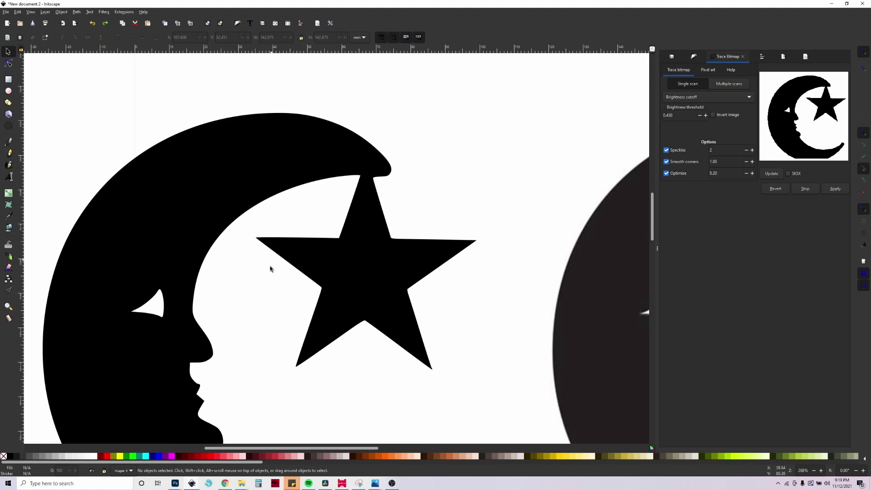
pyautogui.moveTo(237, 252)
pyautogui.mouseDown()
pyautogui.moveTo(275, 247)
pyautogui.moveTo(391, 165)
pyautogui.mouseUp()
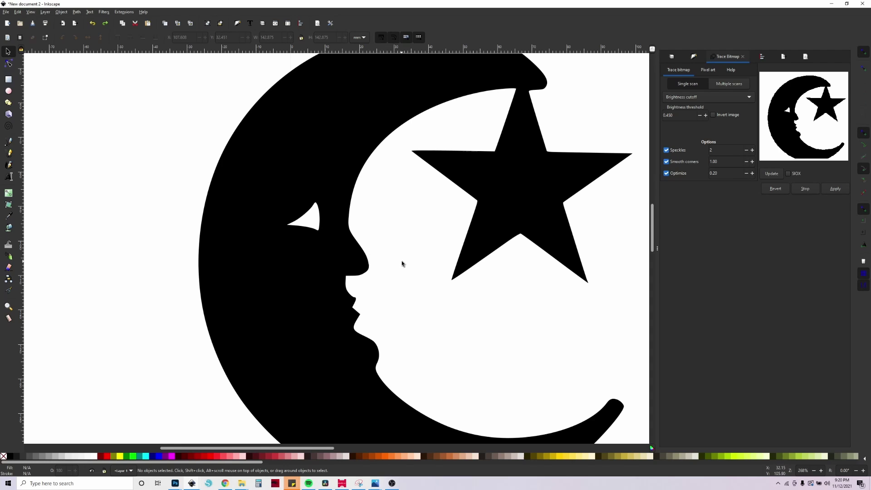
pyautogui.scroll(-1, 398, 264)
pyautogui.moveTo(500, 322); pyautogui.dragTo(440, 321)
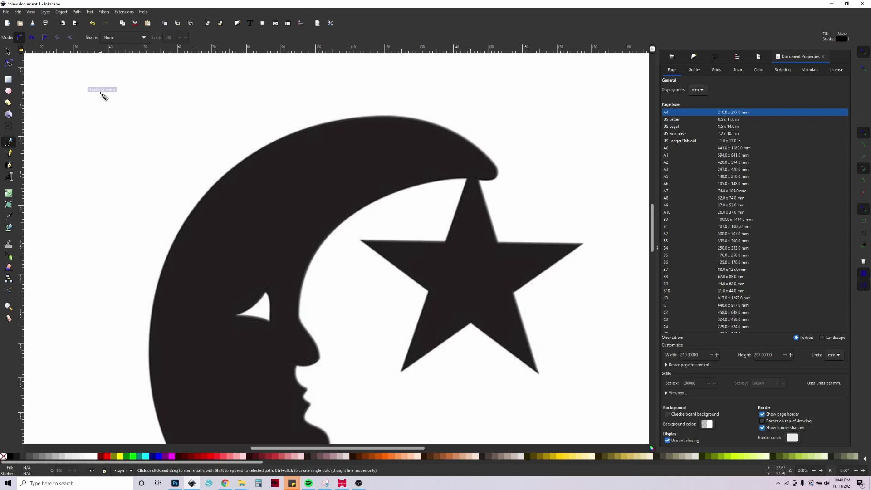
# Draw a closed four-sided shape about 2.45 by 0.87 in with the Pen tool, beside the top of the moon
pyautogui.click(103, 96)
pyautogui.click(315, 84)
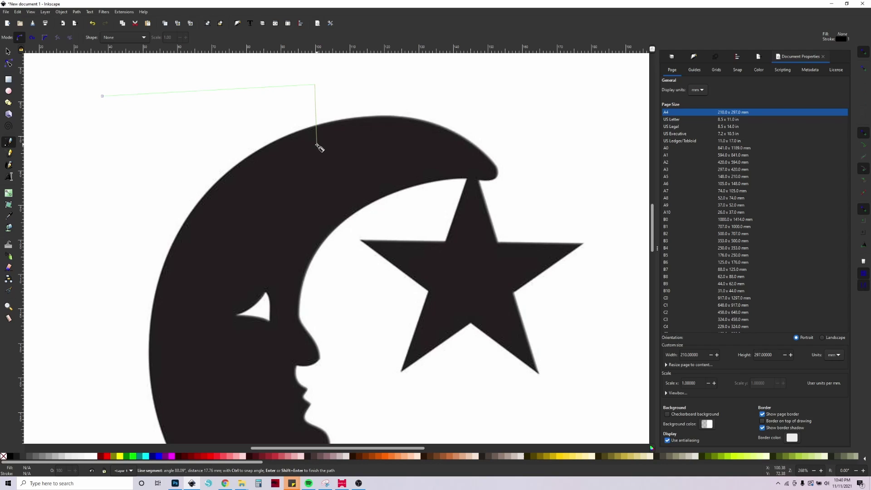
pyautogui.click(316, 145)
pyautogui.click(123, 160)
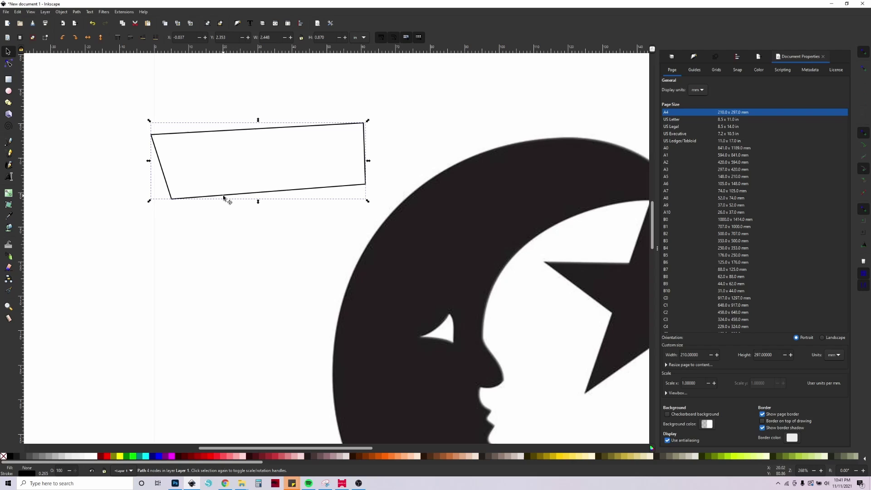
# Shift the four-sided shape slightly away from the moon and fill it with red
pyautogui.moveTo(225, 196); pyautogui.dragTo(204, 200)
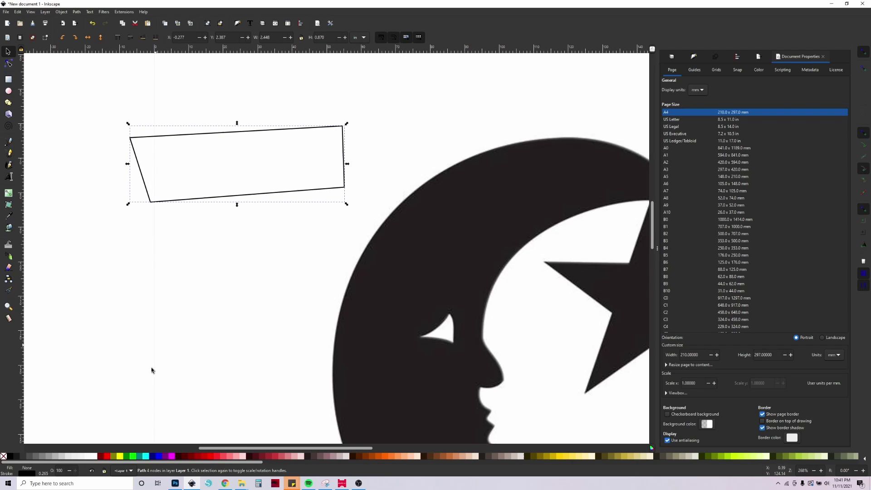
pyautogui.click(109, 456)
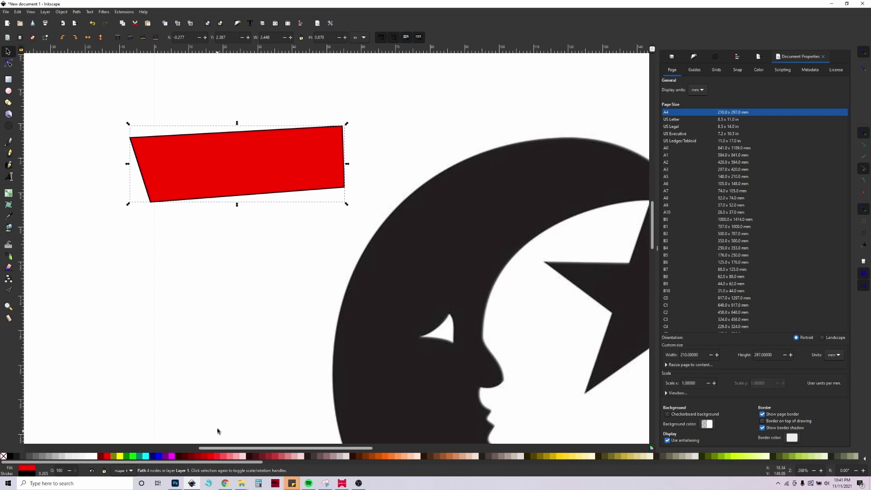
pyautogui.press('Escape')
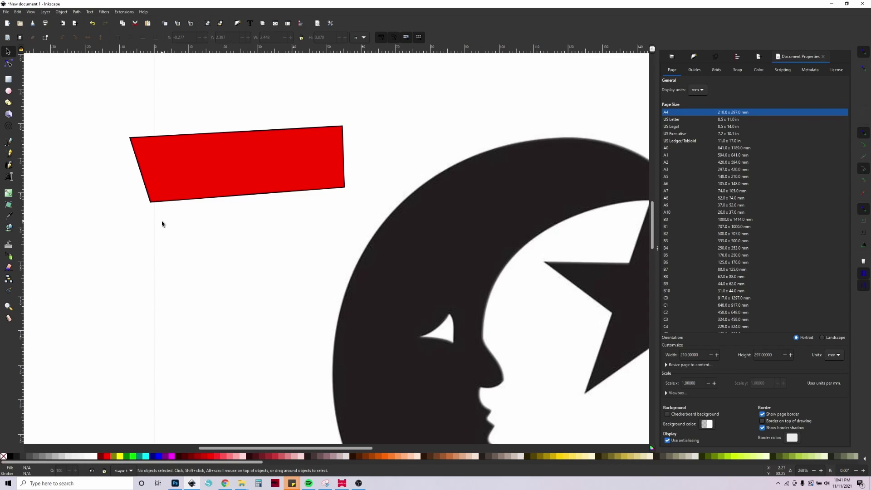
# Remove the outline stroke from the red four-sided shape and delete the shape
pyautogui.click(189, 195)
pyautogui.scroll(2, 191, 176)
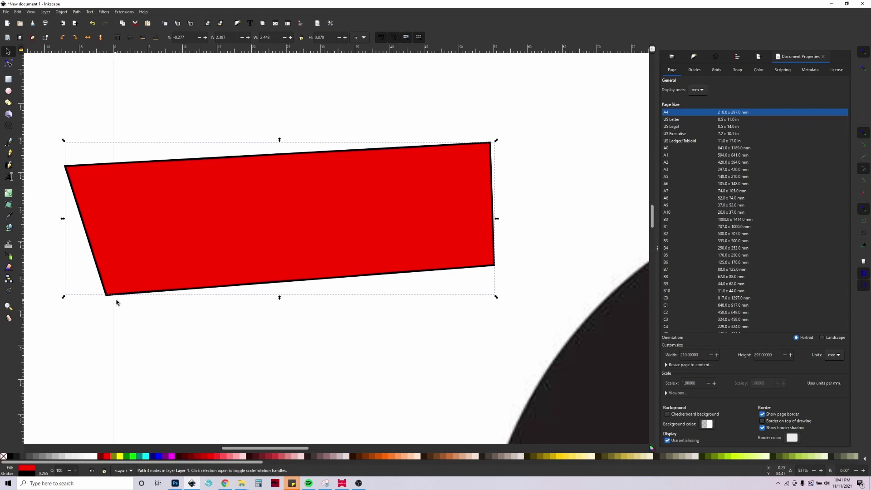
pyautogui.keyDown('shift'); pyautogui.click(4, 456); pyautogui.keyUp('shift')
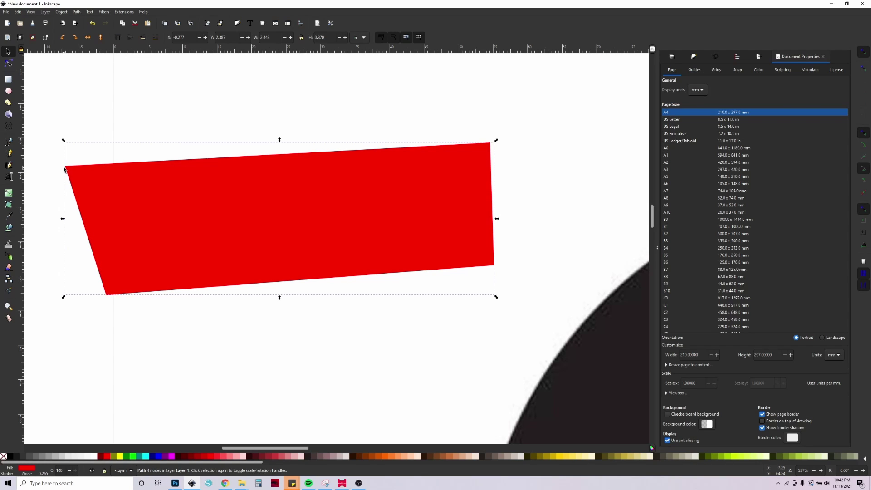
pyautogui.press('Delete')
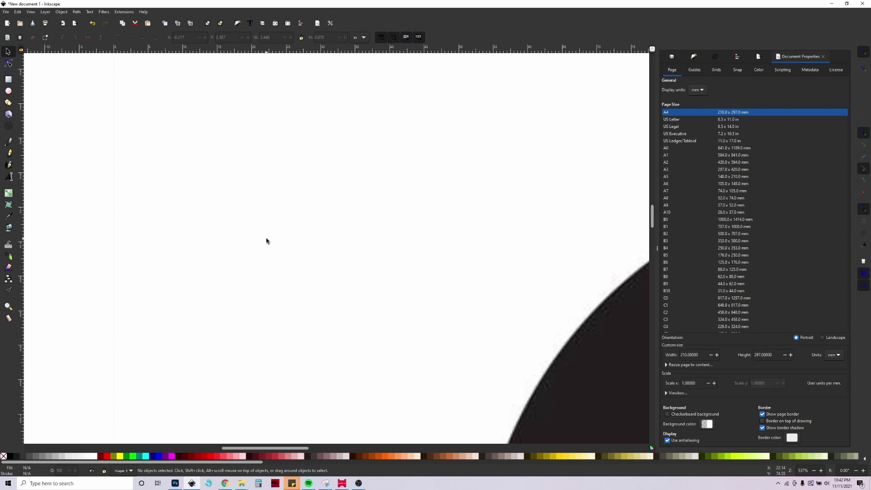
# Start a Pen path where the star meets the moon's tip and trace straight segments around the star's right arm
pyautogui.scroll(-3, 365, 262)
pyautogui.scroll(3, 457, 268)
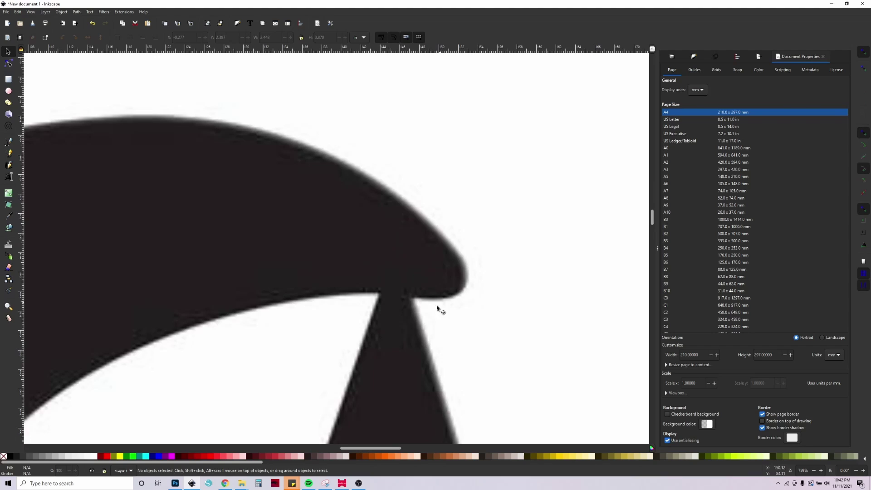
pyautogui.moveTo(312, 298); pyautogui.dragTo(439, 232)
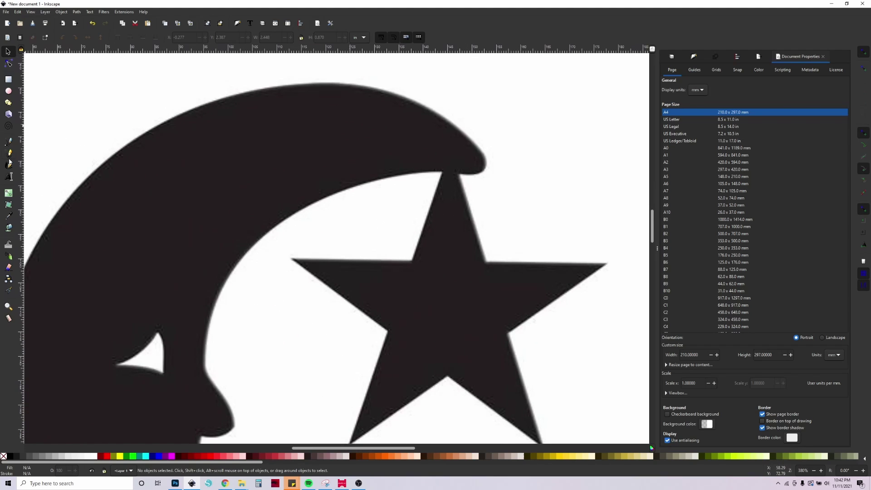
pyautogui.click(8, 142)
pyautogui.click(458, 174)
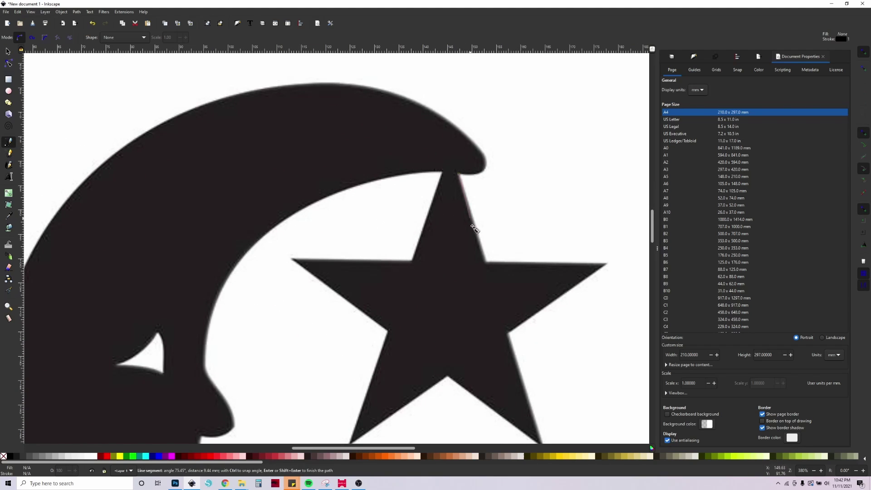
pyautogui.click(485, 262)
pyautogui.click(606, 264)
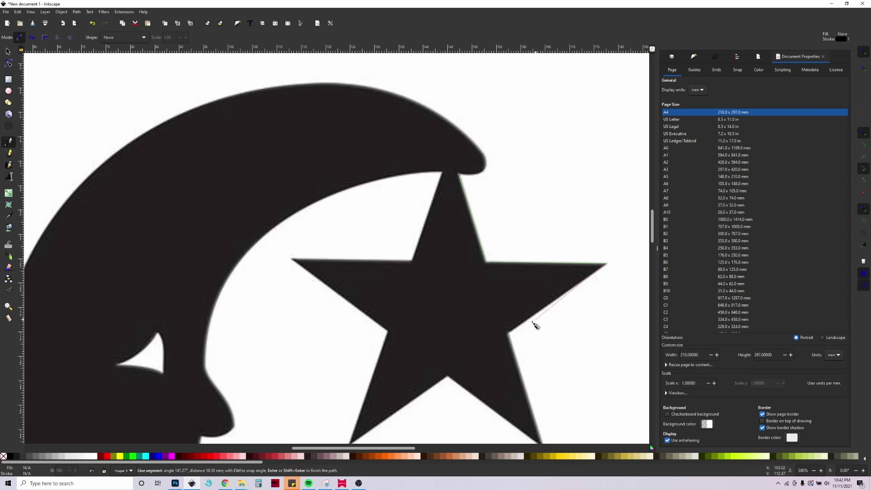
pyautogui.click(509, 333)
# Continue the Pen path around the star's lower-right point to the notch between its two lower points
pyautogui.scroll(-4, 516, 245)
pyautogui.hscroll(1, 516, 245)
pyautogui.moveTo(517, 246); pyautogui.dragTo(507, 227)
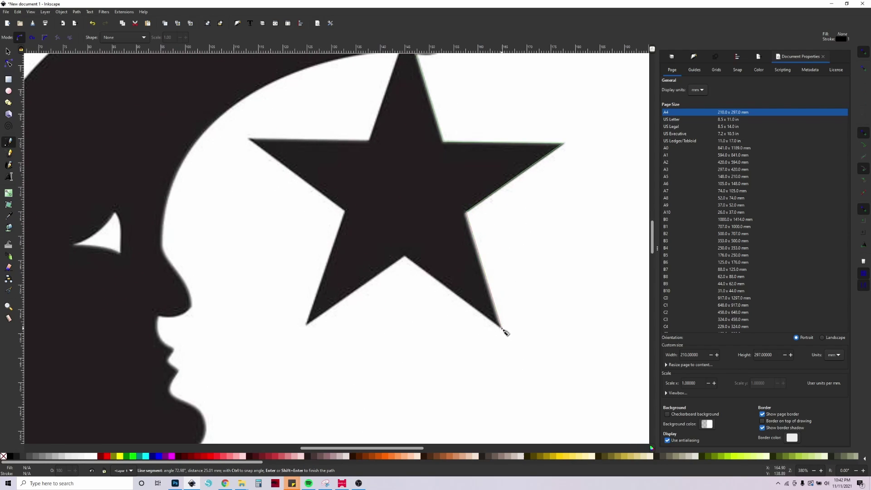
pyautogui.click(502, 328)
pyautogui.click(405, 257)
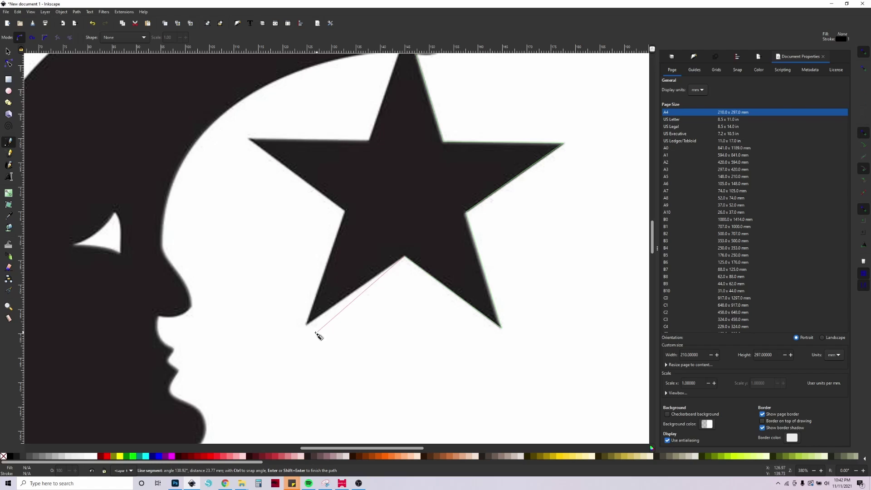
# Continue the Pen path around the star's lower-left and left points, up to where the star meets the moon's inner edge
pyautogui.click(306, 325)
pyautogui.click(345, 210)
pyautogui.click(248, 138)
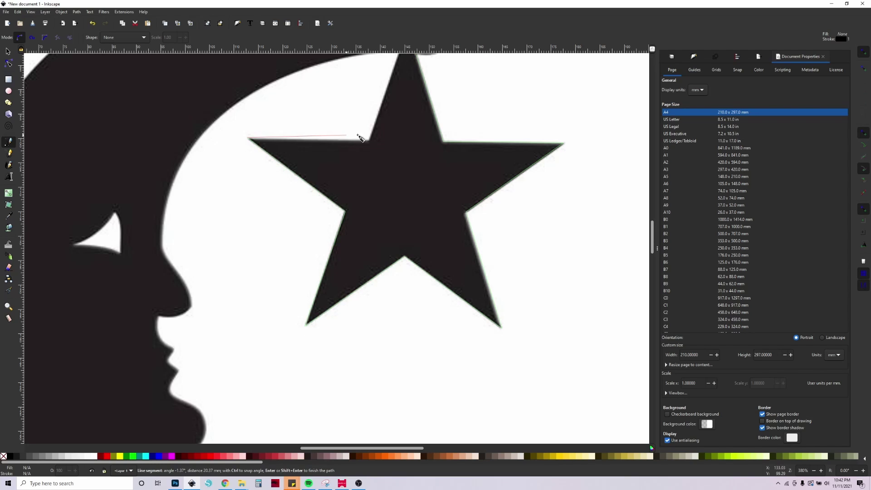
pyautogui.click(368, 140)
pyautogui.scroll(5, 369, 210)
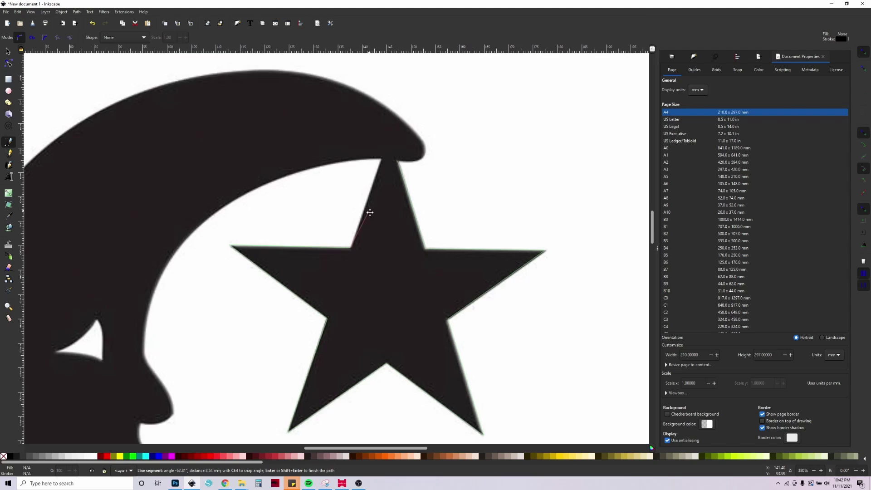
pyautogui.click(382, 171)
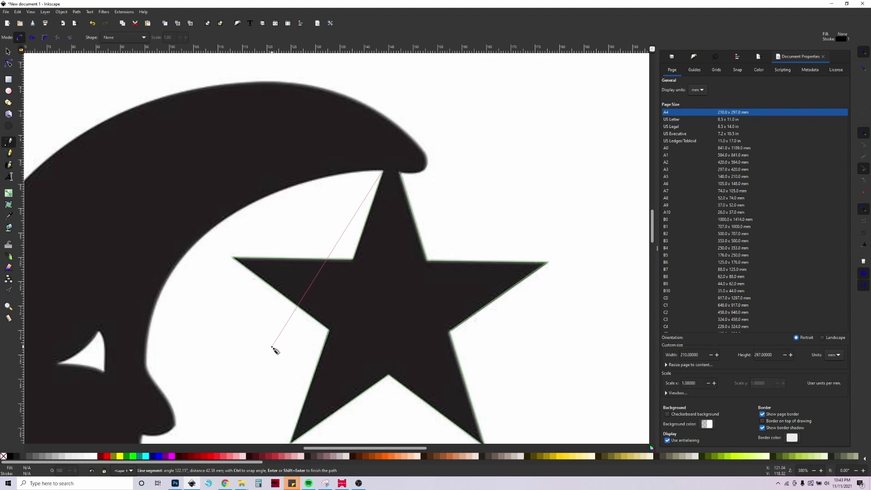
# Continue the Pen path with straight segments from the star's junction to the brow, the nose tip and the point beneath the nose
pyautogui.moveTo(273, 350); pyautogui.dragTo(394, 287)
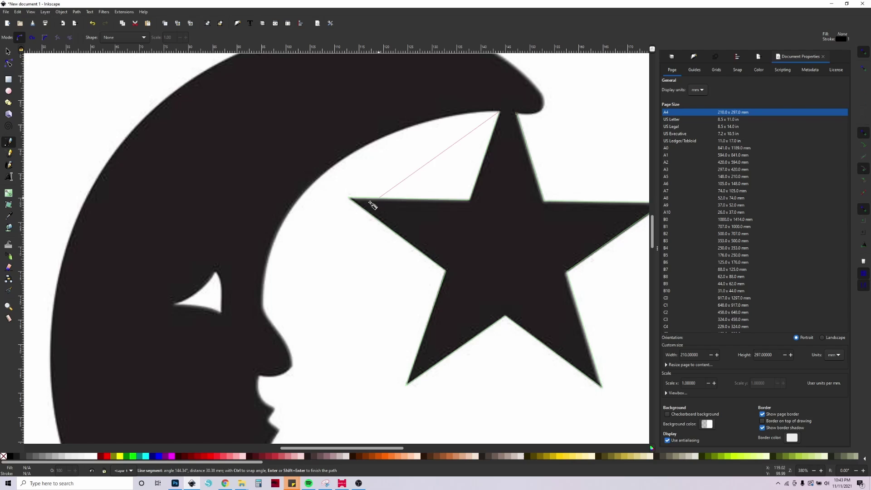
pyautogui.click(262, 309)
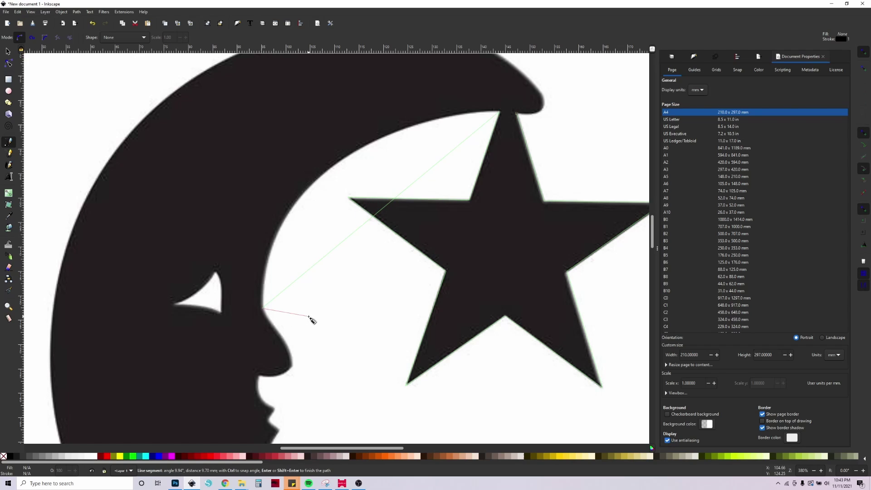
pyautogui.click(292, 366)
pyautogui.scroll(-3, 286, 408)
pyautogui.click(260, 323)
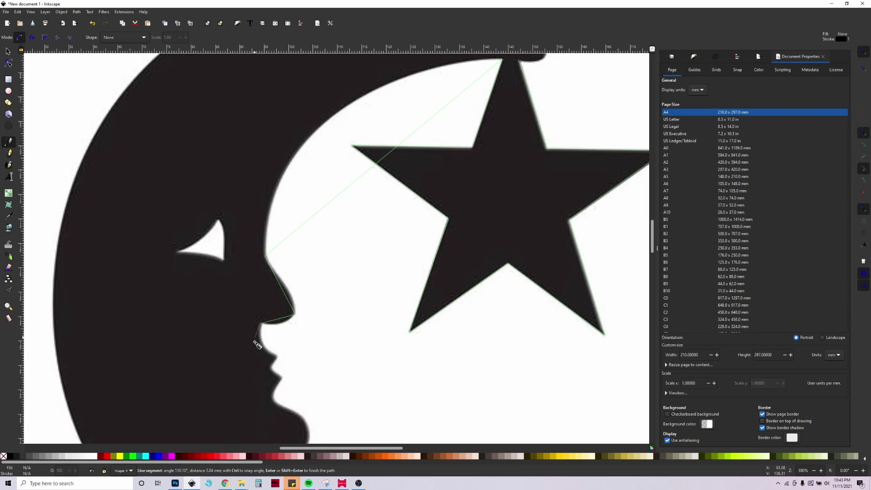
# Continue the Pen path around the lips and chin, down to where the chin meets the moon's lower inner curve
pyautogui.click(275, 356)
pyautogui.click(281, 376)
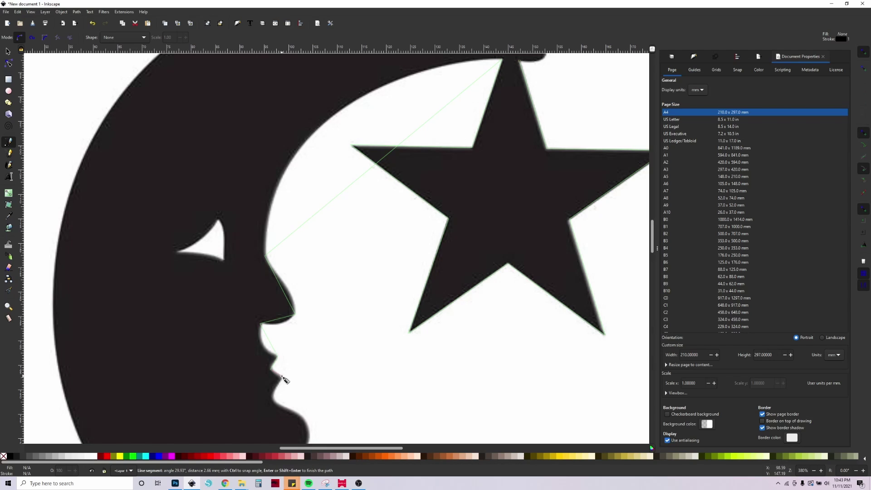
pyautogui.scroll(-5, 300, 372)
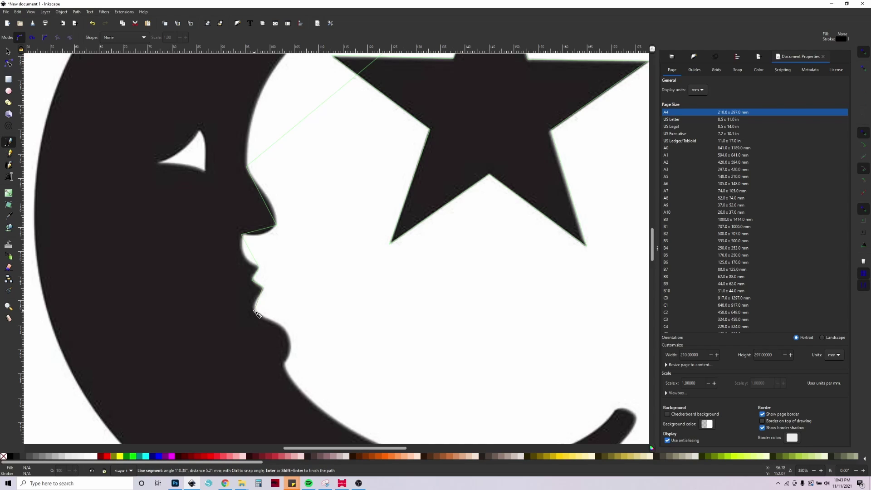
pyautogui.click(255, 312)
pyautogui.click(288, 336)
pyautogui.moveTo(301, 388); pyautogui.dragTo(269, 343)
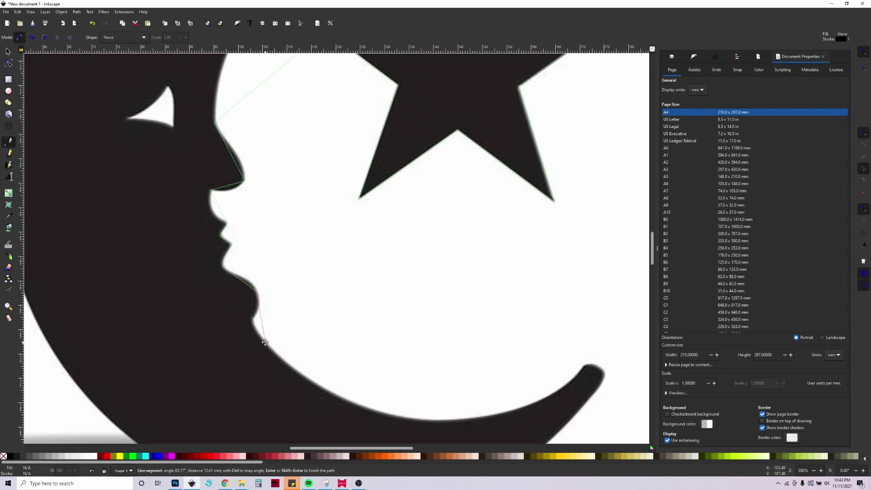
pyautogui.click(253, 320)
# Extend the Pen path across the lower inner curve and around the rounded tip of the moon's lower horn
pyautogui.hscroll(8, 441, 375)
pyautogui.scroll(-3, 442, 375)
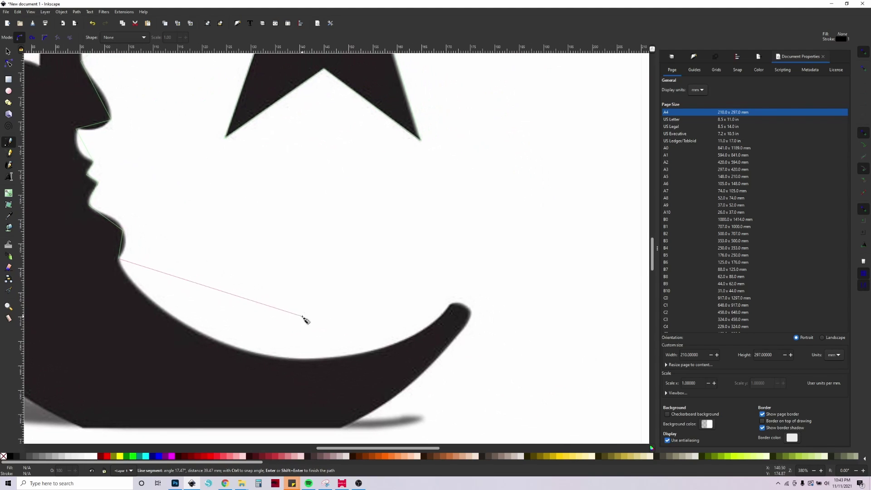
pyautogui.click(450, 305)
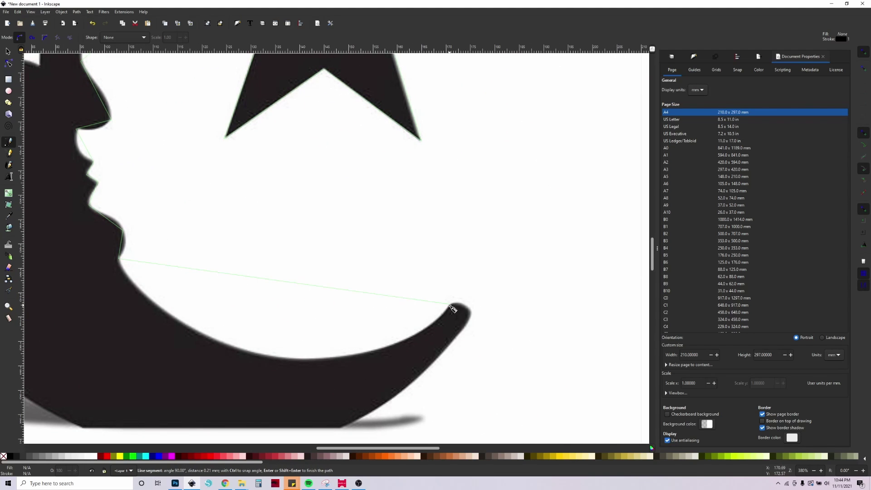
pyautogui.click(469, 317)
pyautogui.scroll(-2, 469, 324)
pyautogui.hscroll(-2, 469, 325)
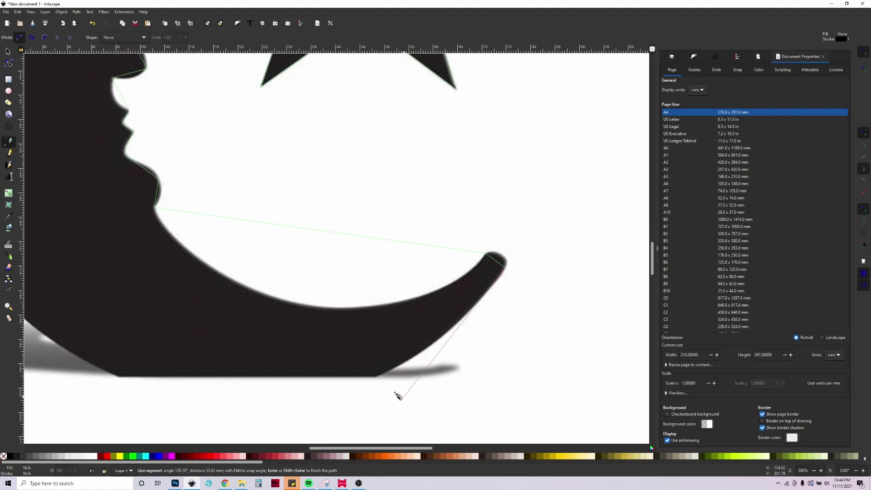
# Trace the moon's flat base, continue to the upper horn's outer edge, and close the Pen path at its starting point
pyautogui.click(376, 377)
pyautogui.hscroll(-9, 301, 354)
pyautogui.click(297, 351)
pyautogui.scroll(20, 292, 295)
pyautogui.hscroll(6, 244, 333)
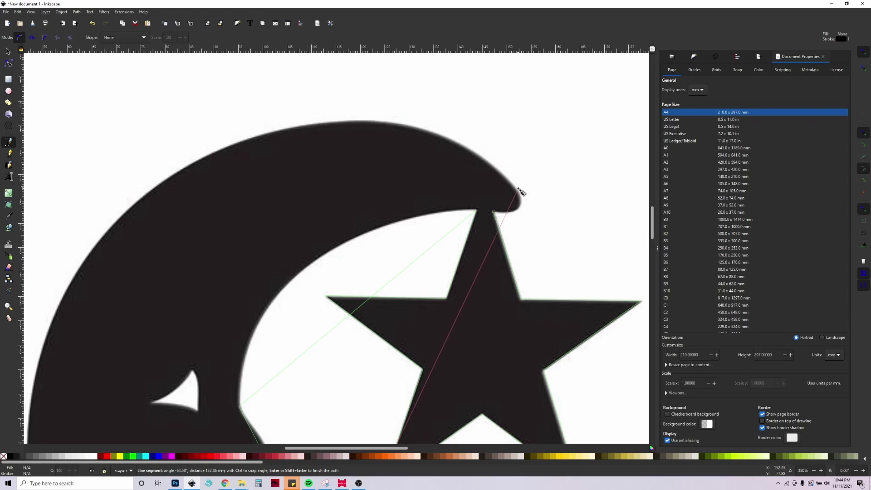
pyautogui.click(510, 183)
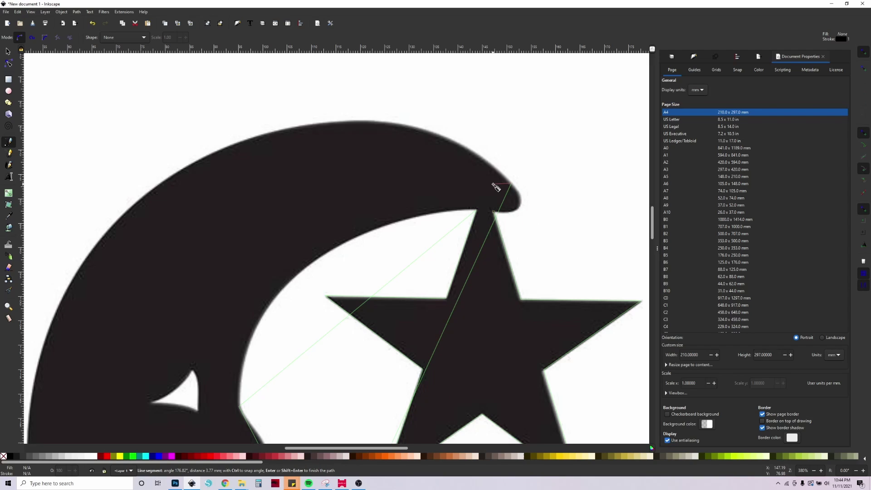
pyautogui.click(494, 213)
pyautogui.scroll(-1, 499, 284)
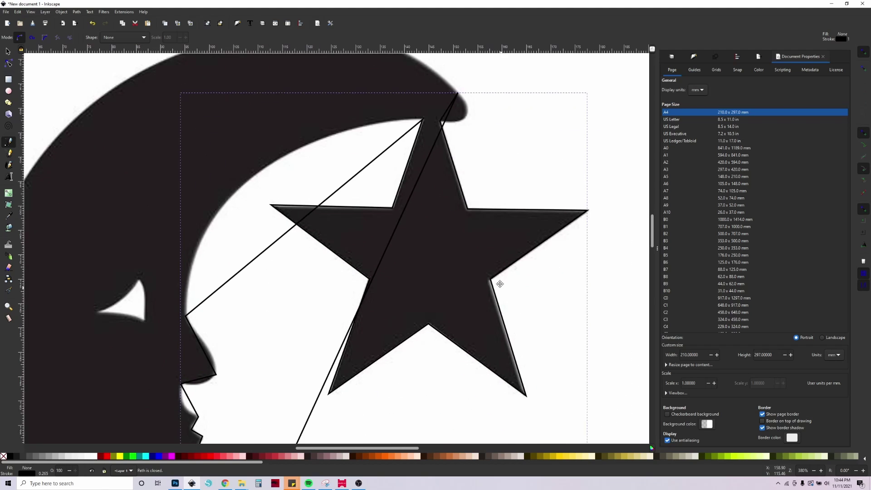
# Move the silhouette image aside, away from the traced path
pyautogui.scroll(-1, 501, 359)
pyautogui.moveTo(447, 292); pyautogui.dragTo(429, 276)
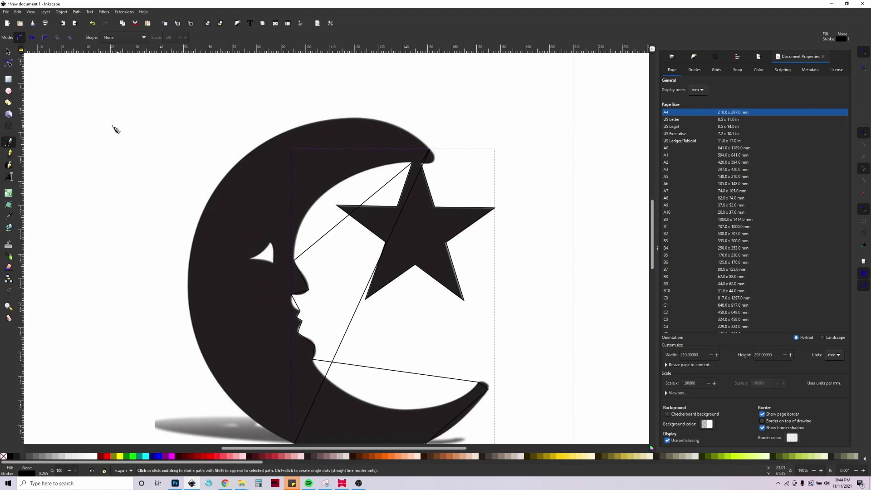
pyautogui.click(9, 52)
pyautogui.moveTo(266, 309)
pyautogui.mouseDown()
pyautogui.moveTo(52, 234)
pyautogui.moveTo(31, 252)
pyautogui.mouseUp()
pyautogui.moveTo(549, 409); pyautogui.dragTo(504, 359)
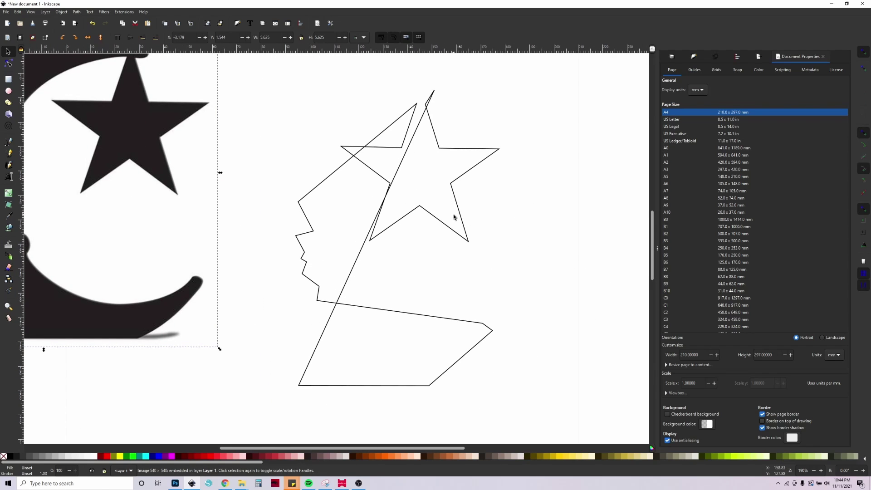
# Fill the traced path with olive green
pyautogui.click(456, 236)
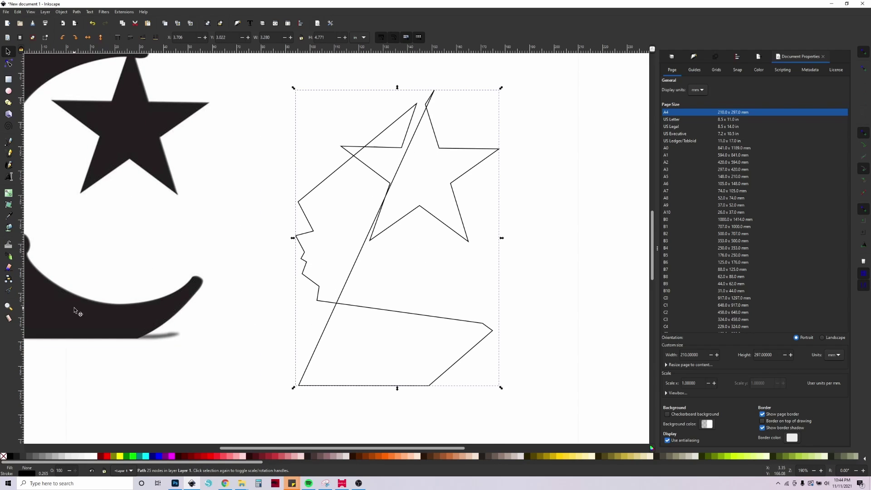
pyautogui.click(114, 456)
pyautogui.click(293, 191)
pyautogui.moveTo(408, 286); pyautogui.dragTo(397, 277)
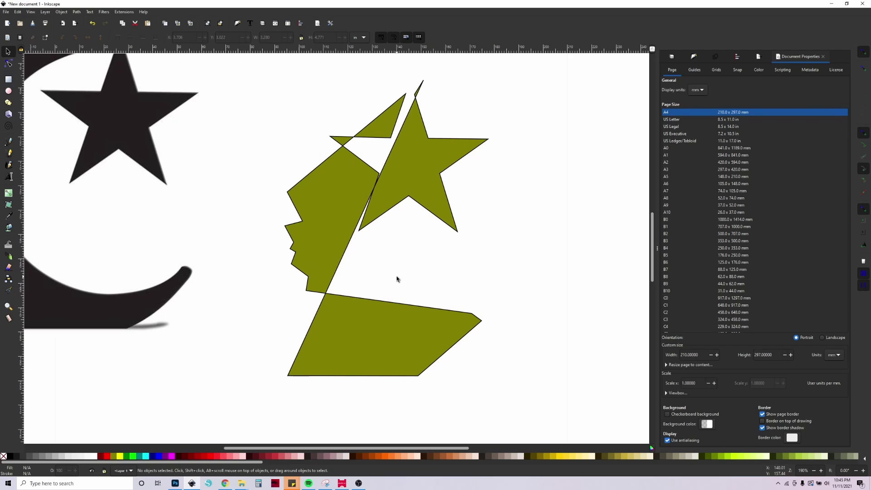
pyautogui.click(601, 237)
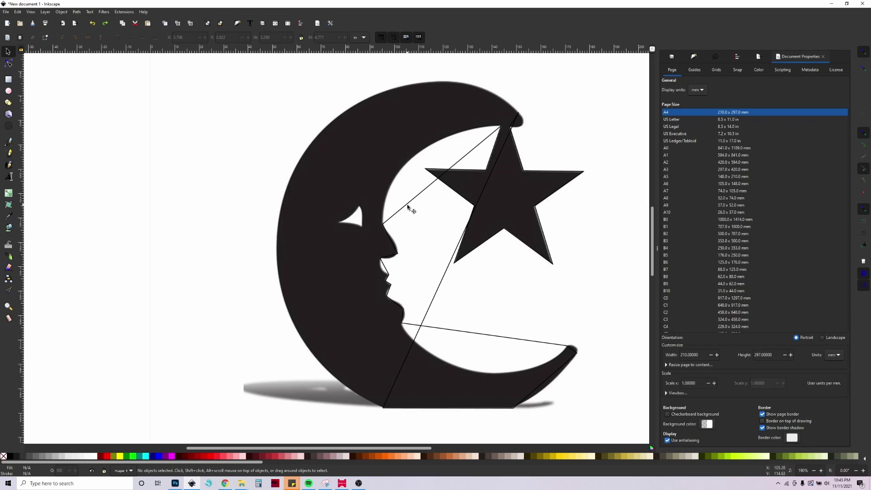
# Give the traced path a red stroke and show its nodes for editing
pyautogui.click(410, 205)
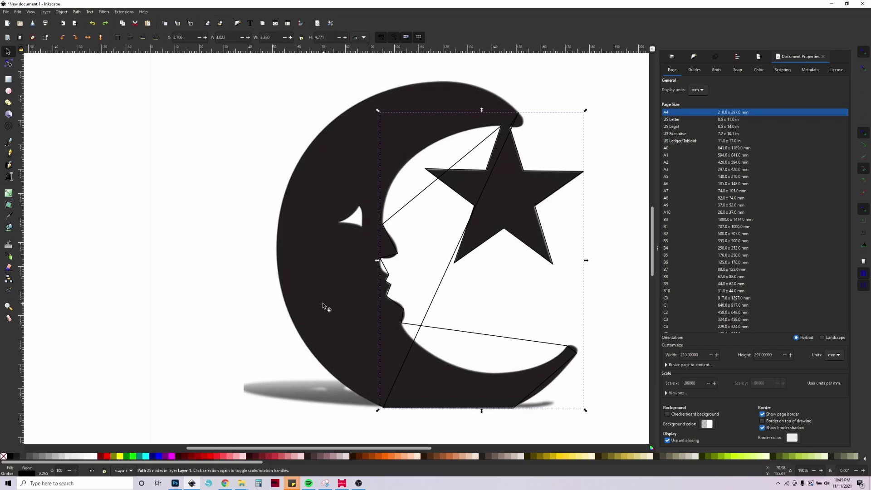
pyautogui.keyDown('shift'); pyautogui.click(109, 456); pyautogui.keyUp('shift')
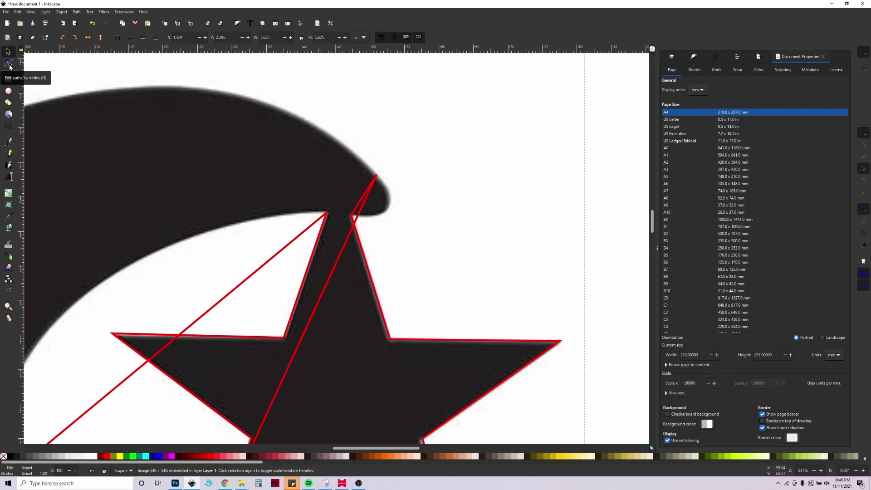
pyautogui.press('n')
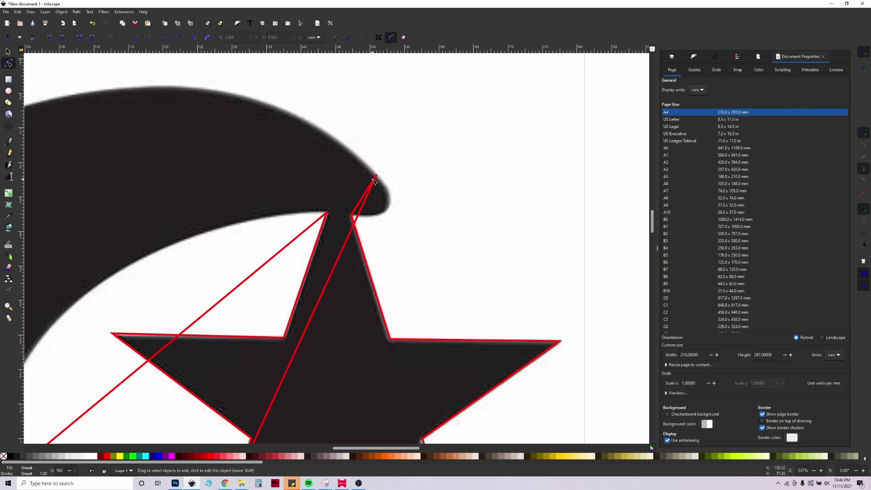
pyautogui.press('s')
pyautogui.moveTo(376, 221); pyautogui.dragTo(361, 182)
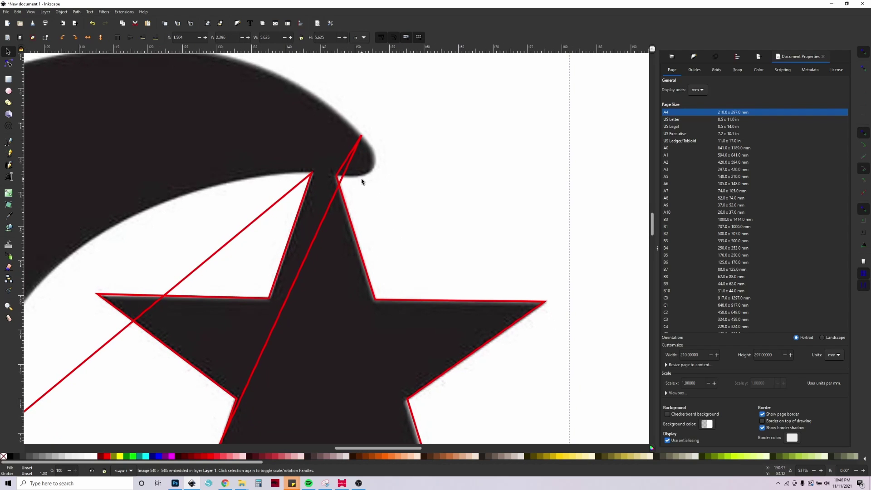
pyautogui.click(336, 176)
pyautogui.press('n')
pyautogui.scroll(4, 363, 140)
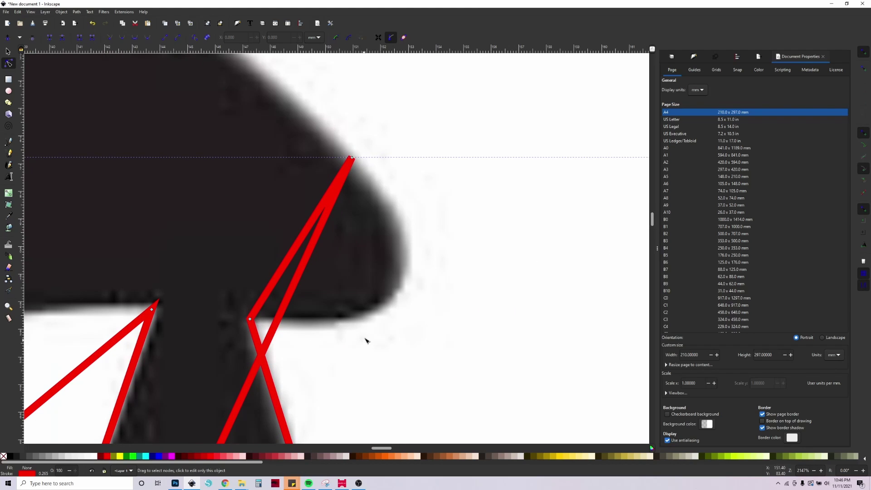
# Examine how the path's nodes line up with the silhouette around the star's top and right arm
pyautogui.moveTo(365, 339); pyautogui.dragTo(348, 148)
pyautogui.moveTo(404, 297); pyautogui.dragTo(350, 175)
pyautogui.scroll(-1, 375, 300)
pyautogui.scroll(-4, 374, 299)
pyautogui.hscroll(2, 265, 284)
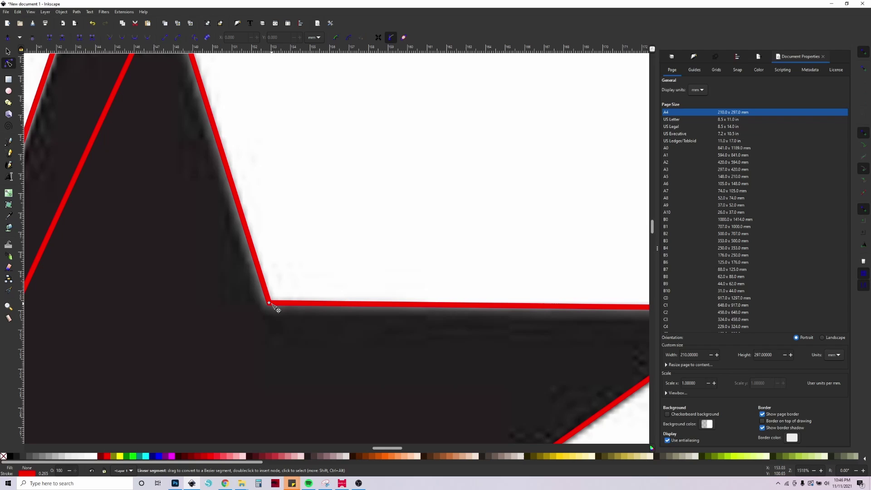
pyautogui.hscroll(8, 467, 344)
pyautogui.scroll(-2, 408, 281)
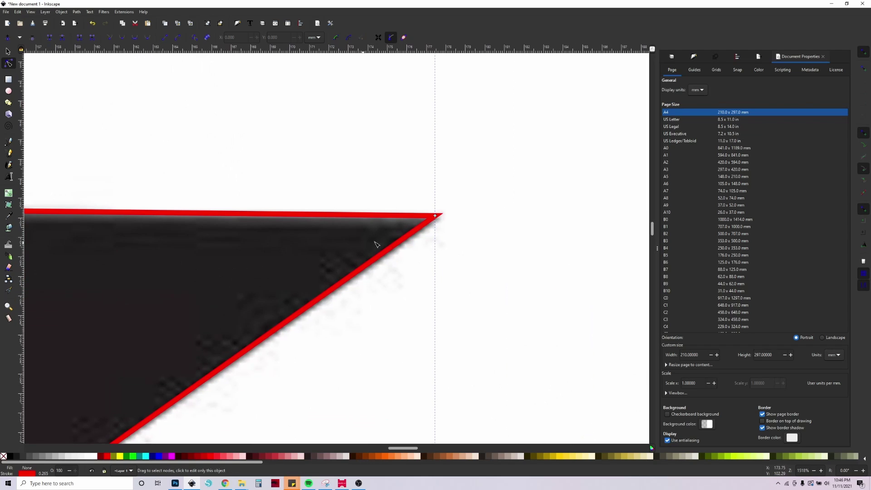
pyautogui.click(437, 218)
pyautogui.scroll(9, 438, 309)
pyautogui.hscroll(-11, 438, 309)
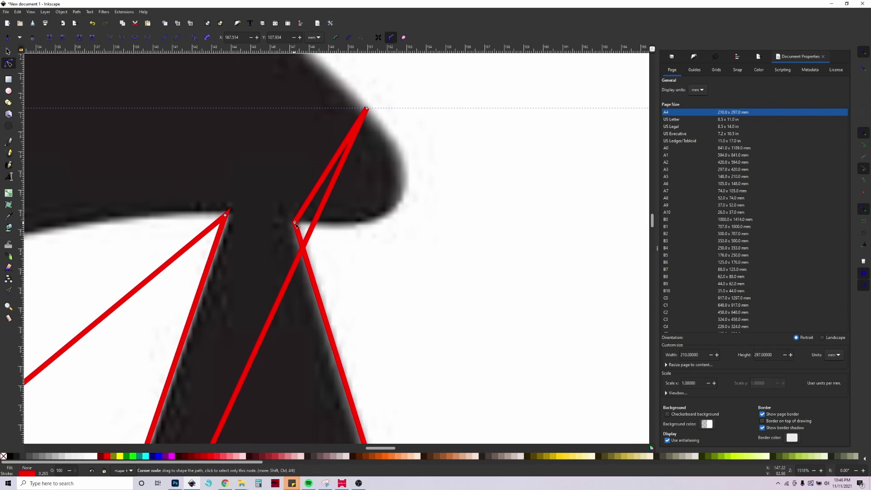
# Place a horizontal guide through the path node at the star's upper-right inner corner
pyautogui.scroll(-3, 298, 132)
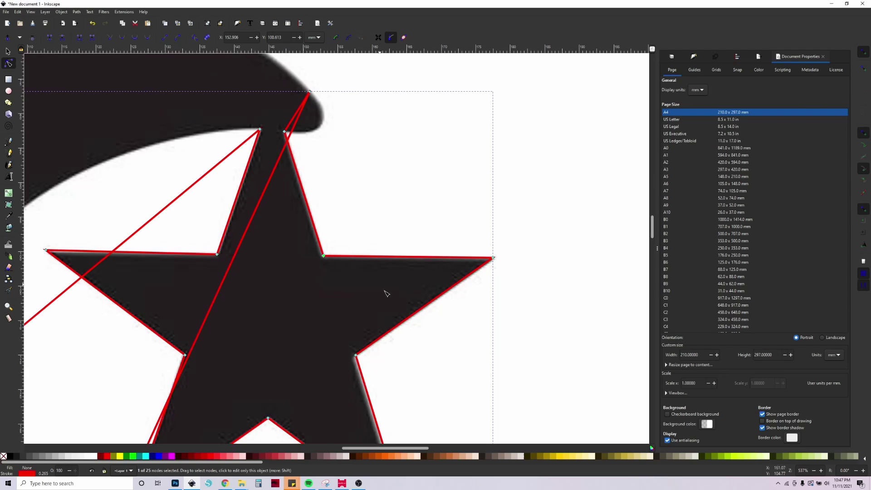
pyautogui.moveTo(305, 344); pyautogui.dragTo(374, 313)
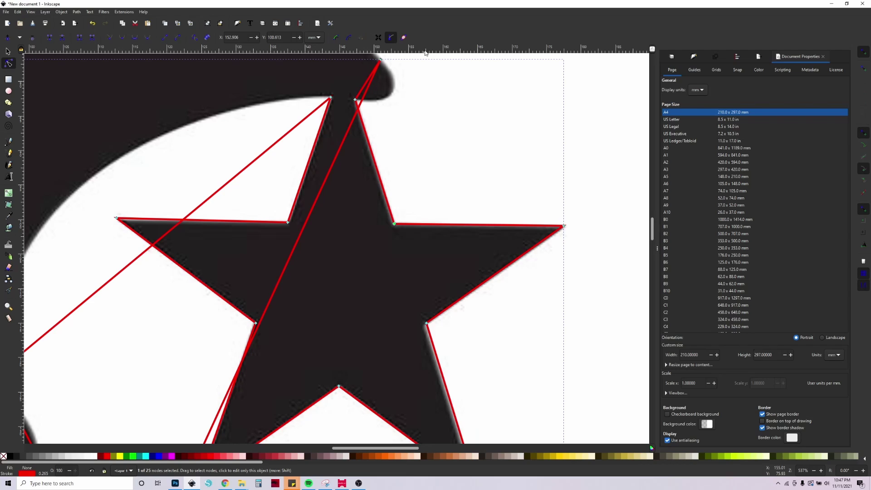
pyautogui.moveTo(421, 55); pyautogui.dragTo(394, 227)
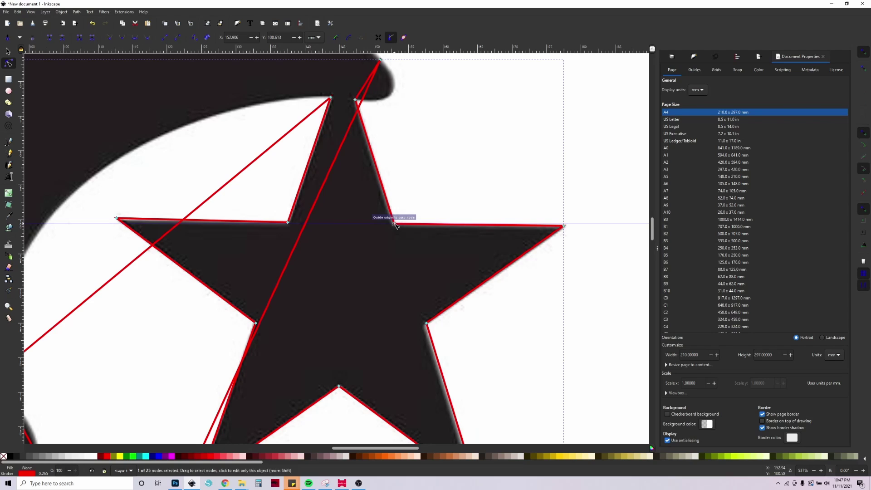
# Snap the nodes at the star's right tip, upper-left inner corner and left tip onto the horizontal guide
pyautogui.keyDown('ctrl'); pyautogui.scroll(2, 570, 225); pyautogui.keyUp('ctrl')
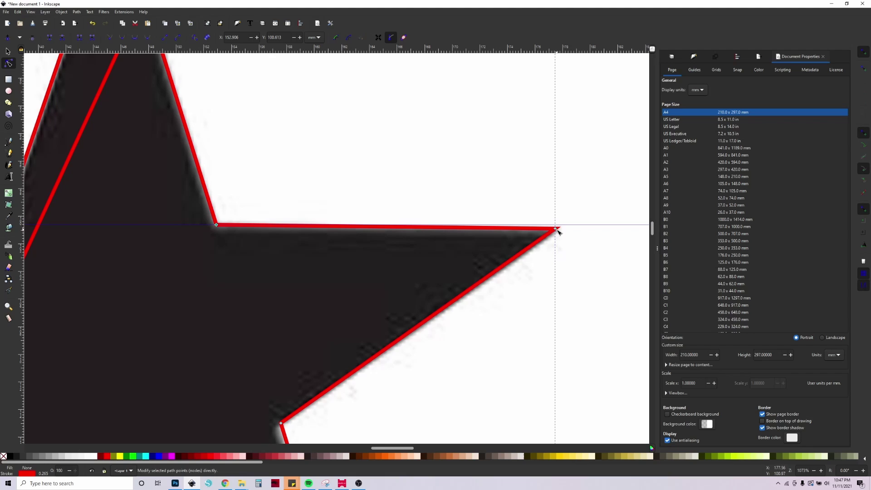
pyautogui.moveTo(555, 230); pyautogui.dragTo(554, 226)
pyautogui.hscroll(-8, 249, 282)
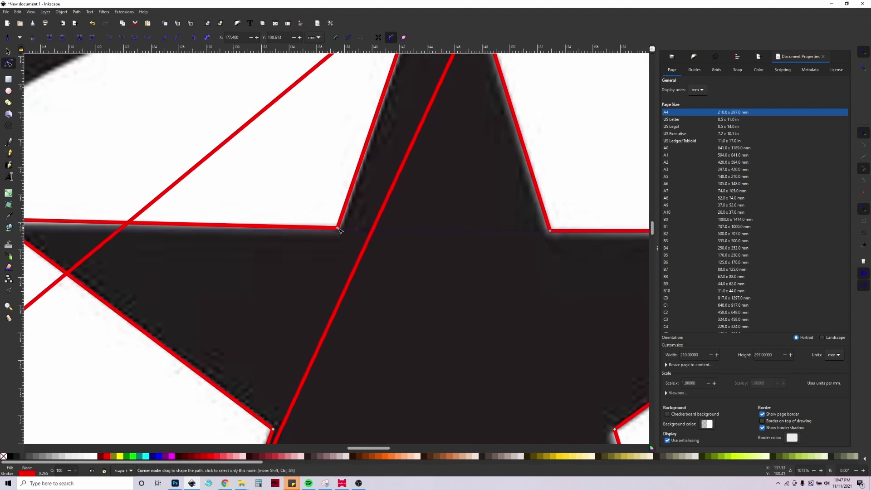
pyautogui.moveTo(337, 227); pyautogui.dragTo(337, 232)
pyautogui.hscroll(-3, 217, 274)
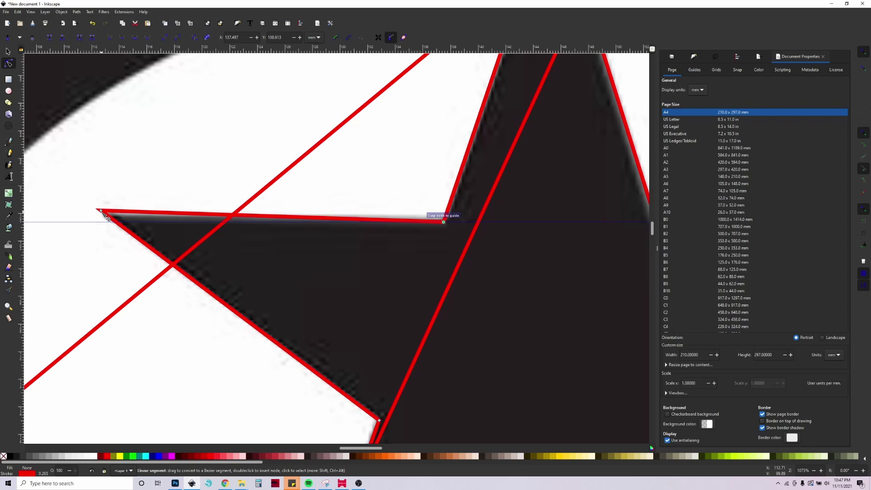
pyautogui.moveTo(101, 211); pyautogui.dragTo(107, 222)
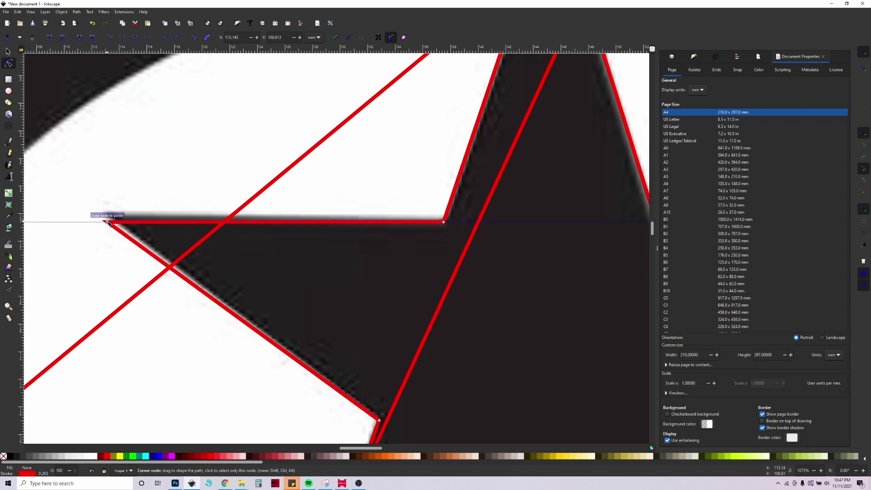
pyautogui.scroll(-2, 462, 293)
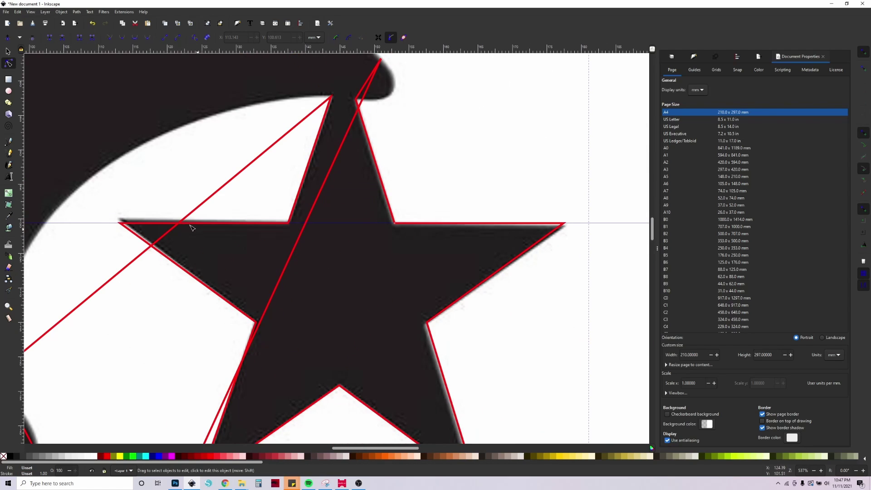
# Pull a curve handle out of the node where the moon's inner arc meets the left side of the star's top
pyautogui.moveTo(436, 322); pyautogui.dragTo(494, 231)
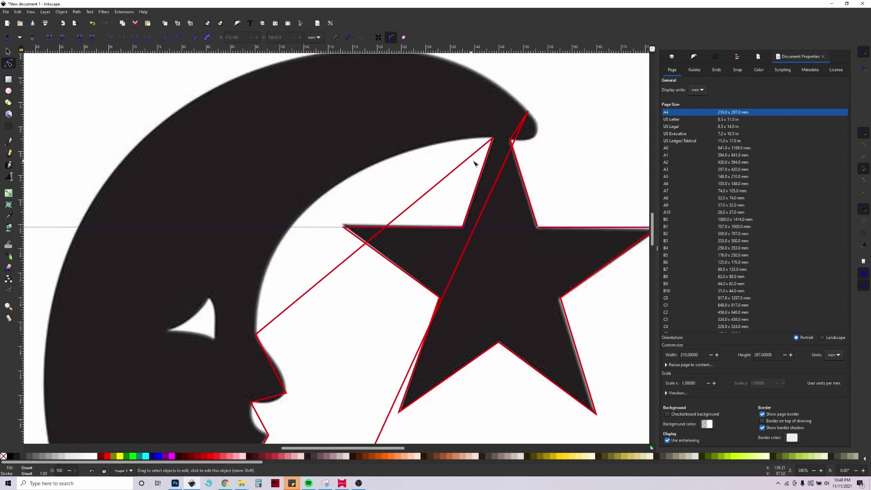
pyautogui.click(492, 144)
pyautogui.scroll(5, 491, 129)
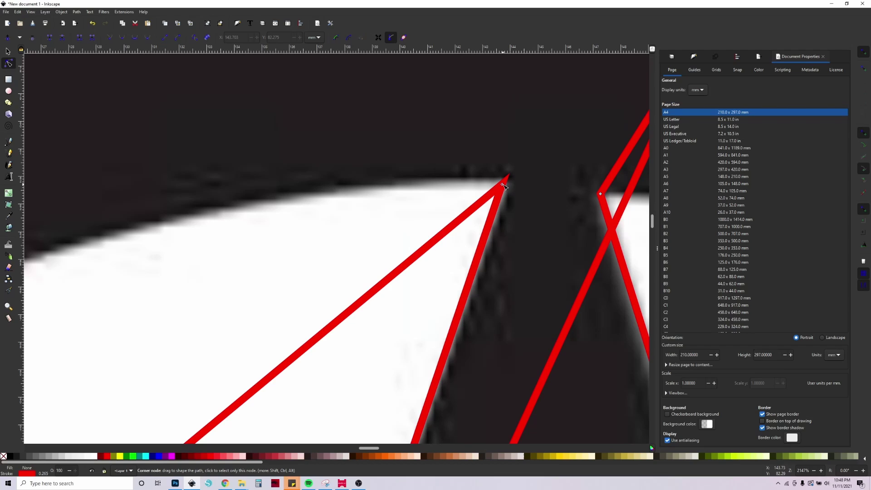
pyautogui.click(503, 185)
pyautogui.press('shift')
pyautogui.moveTo(503, 185); pyautogui.dragTo(168, 166)
pyautogui.scroll(-5, 310, 269)
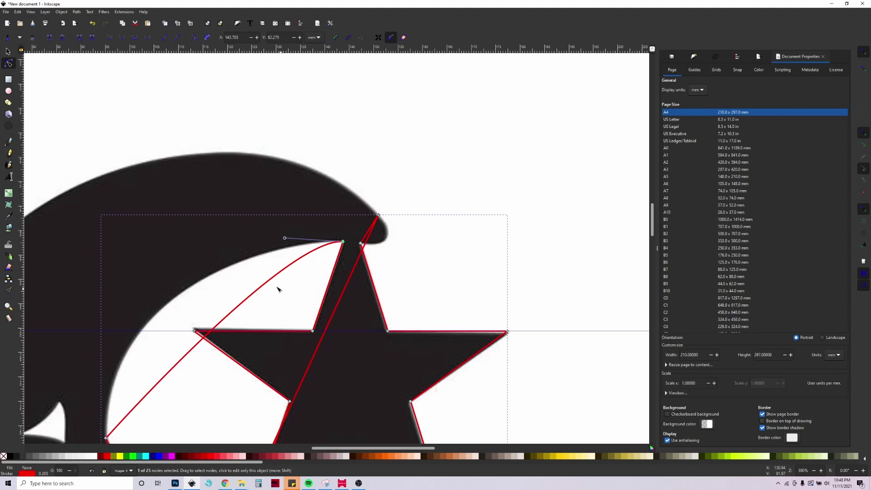
# Pull a handle from the node above the nose and lengthen the opposite one so the segment follows the moon's inner arc
pyautogui.scroll(2, 427, 219)
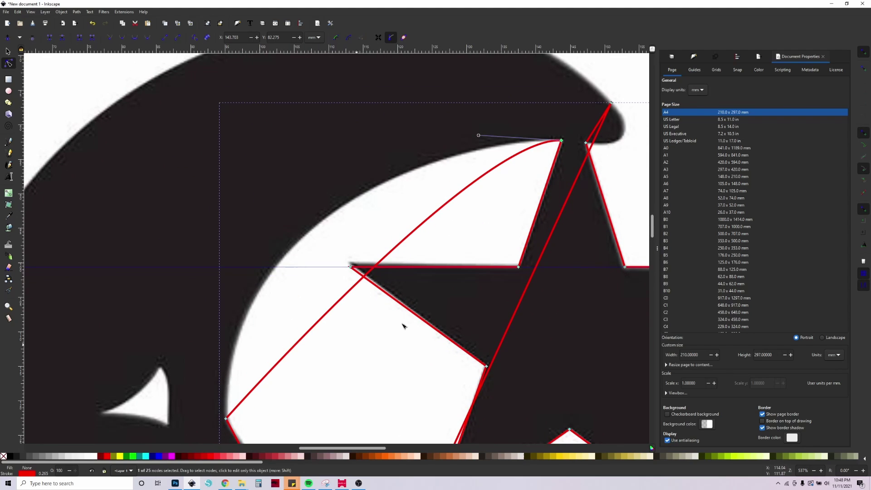
pyautogui.click(226, 418)
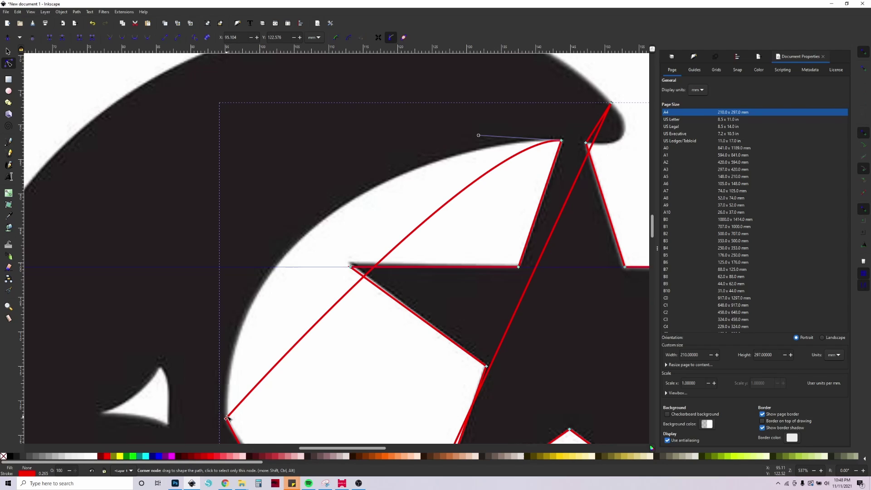
pyautogui.moveTo(227, 419); pyautogui.dragTo(205, 277)
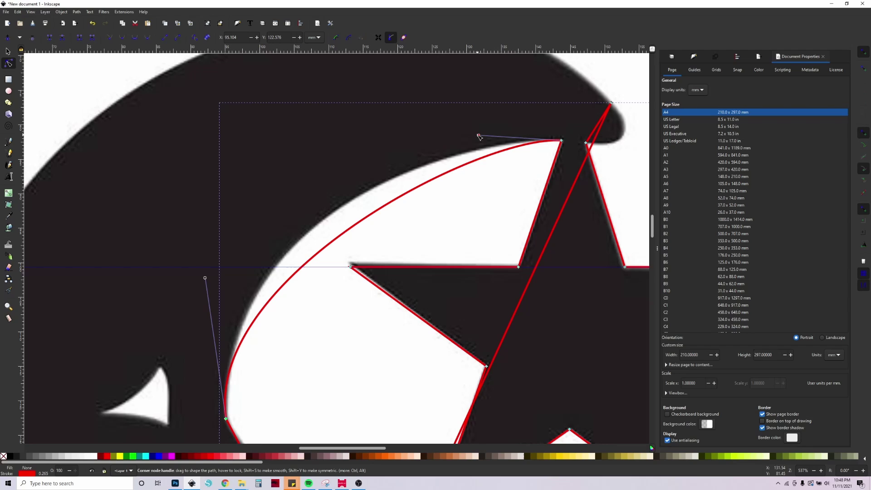
pyautogui.moveTo(479, 136); pyautogui.dragTo(387, 138)
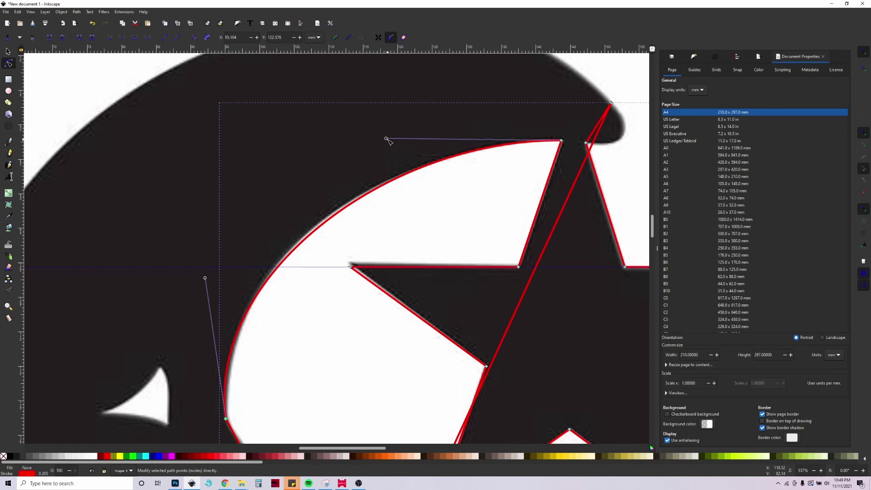
# Curve the segments along the bridge and underside of the nose by adjusting the handles at its tip and base
pyautogui.scroll(-5, 239, 252)
pyautogui.hscroll(1, 239, 252)
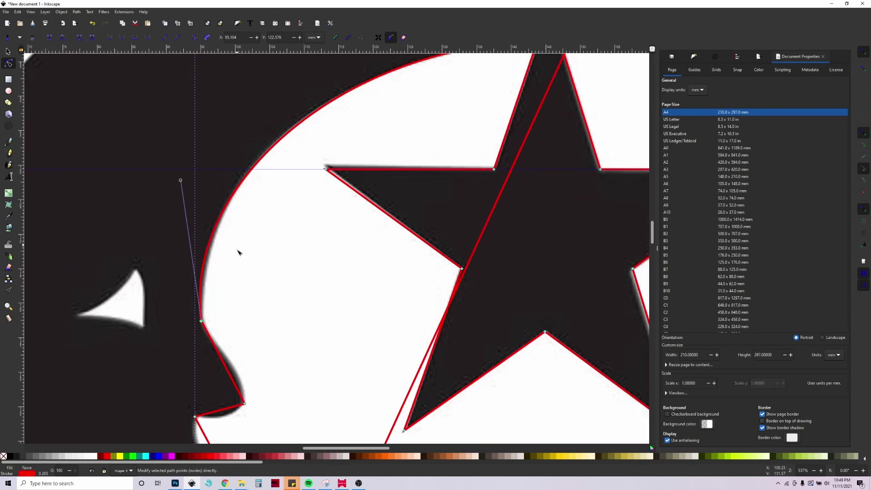
pyautogui.scroll(1, 239, 252)
pyautogui.moveTo(223, 225); pyautogui.dragTo(316, 305)
pyautogui.scroll(1, 287, 322)
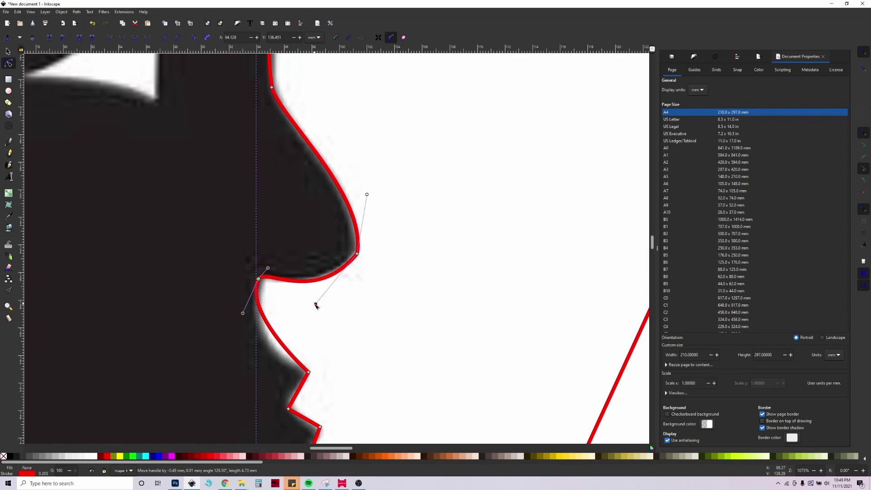
# Bend the segment between the nose base and the upper lip to match the silhouette by adjusting its handles
pyautogui.scroll(-4, 392, 282)
pyautogui.hscroll(1, 354, 285)
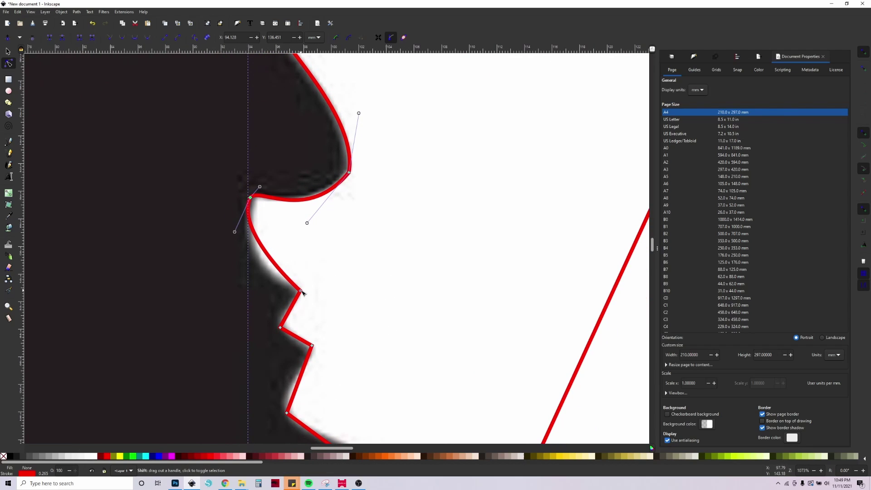
pyautogui.click(254, 206)
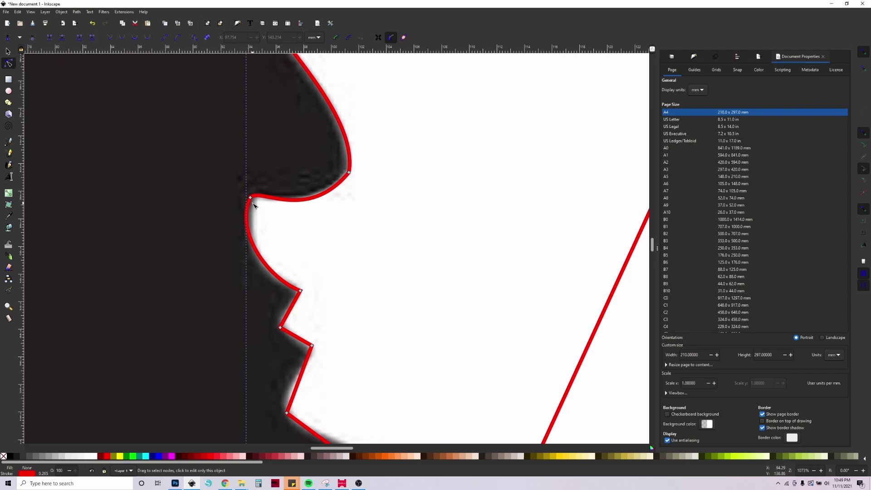
pyautogui.scroll(-1, 254, 206)
pyautogui.hscroll(-2, 272, 209)
pyautogui.click(297, 185)
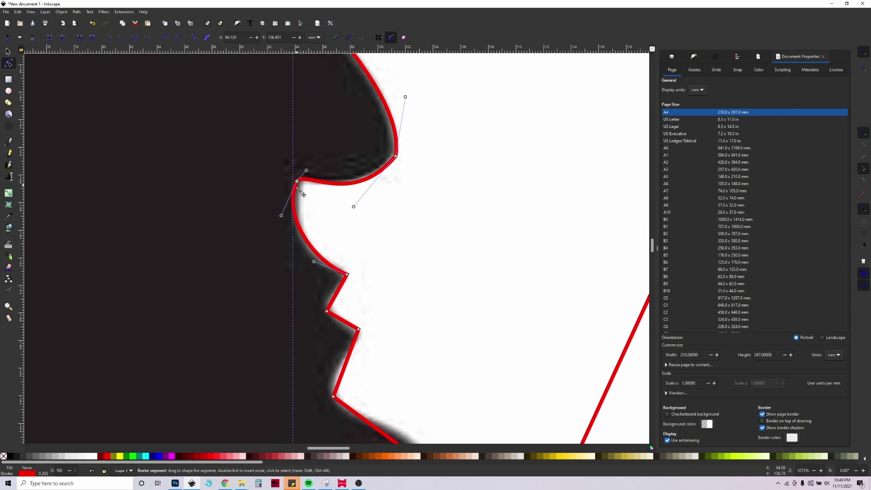
pyautogui.moveTo(281, 215); pyautogui.dragTo(285, 230)
# Pull curve handles from the lip nodes so the mouth segments follow the silhouette's lips
pyautogui.scroll(-4, 430, 340)
pyautogui.hscroll(1, 352, 259)
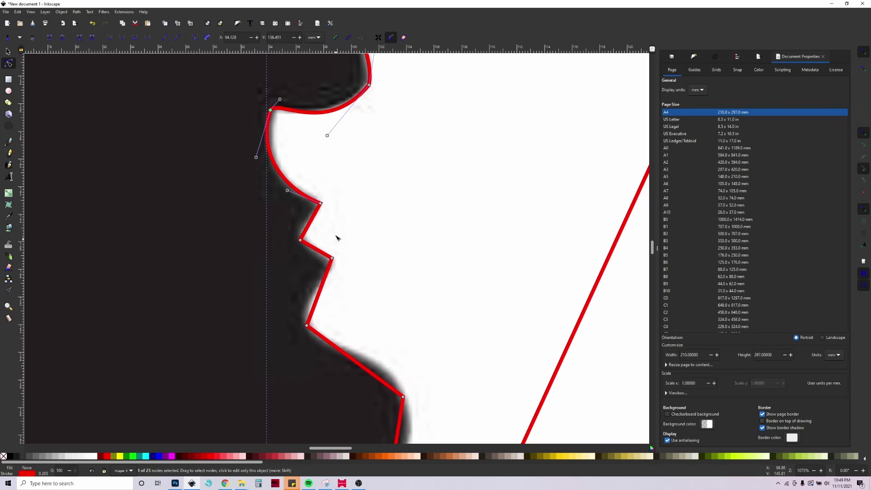
pyautogui.moveTo(320, 203); pyautogui.dragTo(313, 224)
pyautogui.moveTo(300, 240); pyautogui.dragTo(317, 340)
pyautogui.hotkey('ctrl', 'z')
pyautogui.hotkey('ctrl', 'z')
pyautogui.moveTo(307, 325); pyautogui.dragTo(300, 311)
# Shape the segments above and below the chin node with its two handles so they follow the rounded chin
pyautogui.moveTo(406, 399); pyautogui.dragTo(379, 307)
pyautogui.moveTo(295, 297); pyautogui.dragTo(298, 305)
pyautogui.moveTo(395, 372); pyautogui.dragTo(373, 255)
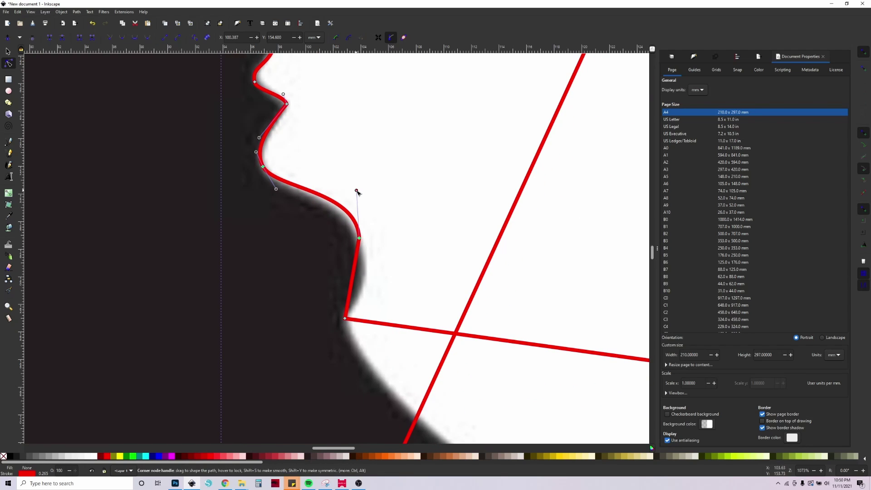
pyautogui.moveTo(356, 190); pyautogui.dragTo(349, 196)
pyautogui.moveTo(359, 238); pyautogui.dragTo(375, 285)
pyautogui.moveTo(375, 286); pyautogui.dragTo(350, 219)
# Pull a short curve handle out of the node beneath the chin, toward the moon's lower inner arc
pyautogui.click(320, 251)
pyautogui.click(321, 255)
pyautogui.click(321, 250)
pyautogui.click(320, 252)
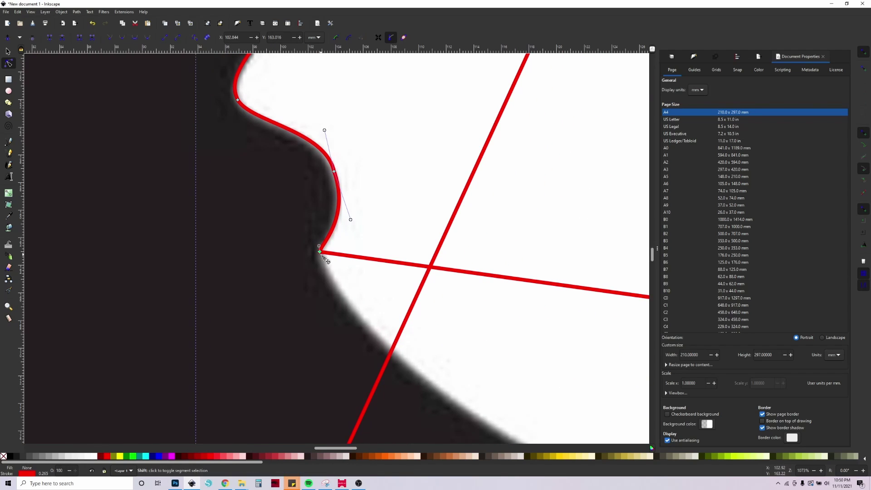
pyautogui.click(321, 256)
pyautogui.keyDown('shift'); pyautogui.moveTo(319, 252); pyautogui.dragTo(323, 270); pyautogui.keyUp('shift')
# Bend the straight segment from the chin to the lower horn and adjust both handles to fit the lower inner arc
pyautogui.scroll(-3, 329, 250)
pyautogui.moveTo(522, 286); pyautogui.dragTo(397, 255)
pyautogui.scroll(1, 388, 254)
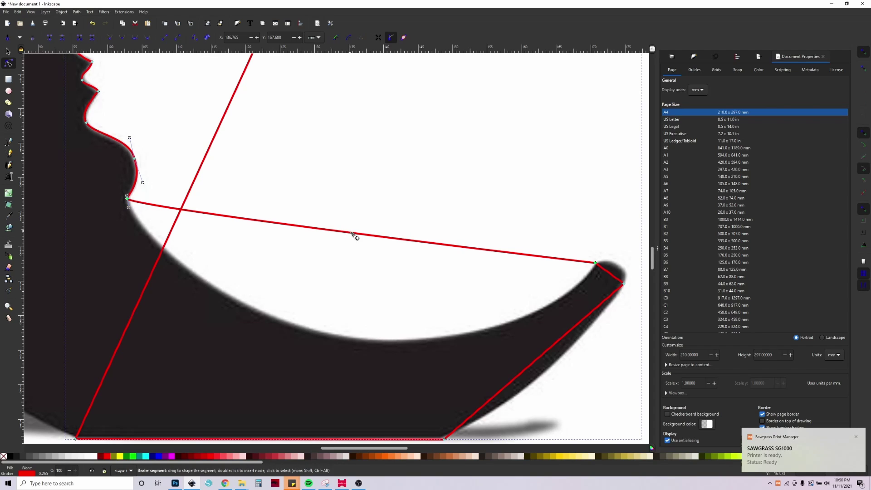
pyautogui.moveTo(349, 232); pyautogui.dragTo(348, 341)
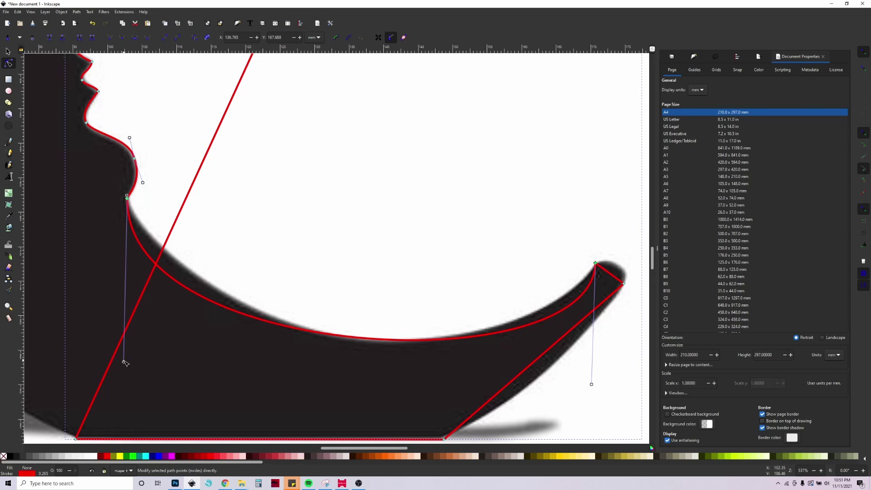
pyautogui.moveTo(123, 362); pyautogui.dragTo(210, 350)
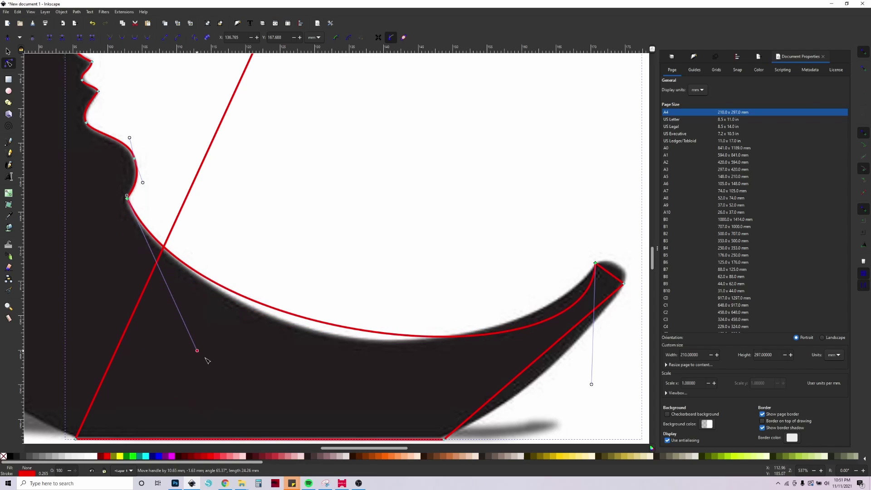
pyautogui.moveTo(591, 384); pyautogui.dragTo(486, 387)
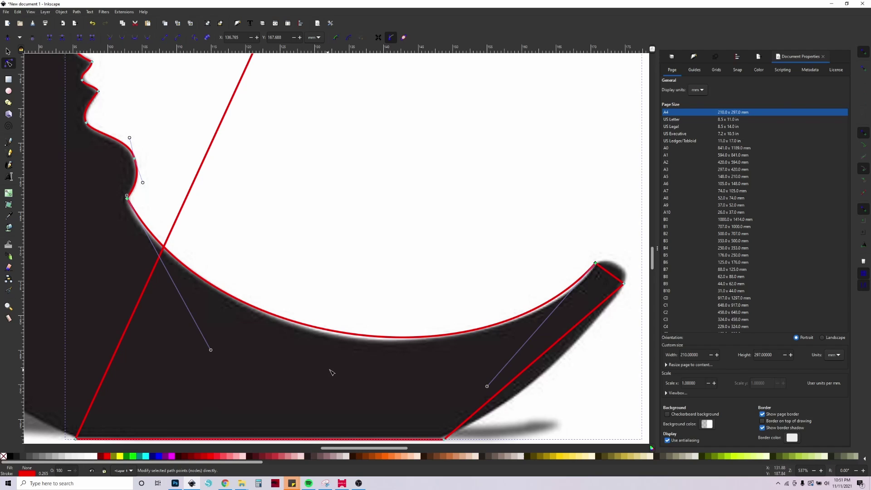
# Round the lower horn's tip by pulling curve handles from the nodes on either side of it
pyautogui.scroll(2, 616, 259)
pyautogui.moveTo(574, 267); pyautogui.dragTo(444, 219)
pyautogui.keyDown('shift'); pyautogui.moveTo(453, 292); pyautogui.dragTo(475, 269); pyautogui.keyUp('shift')
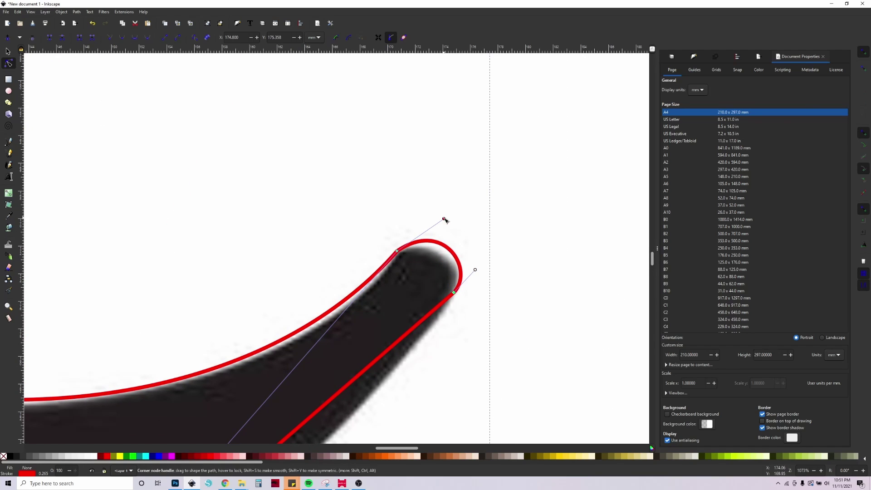
pyautogui.moveTo(444, 218); pyautogui.dragTo(427, 218)
# Bend the segment between the lower horn and the base outward to match the silhouette's outer edge
pyautogui.scroll(-2, 583, 84)
pyautogui.moveTo(421, 272); pyautogui.dragTo(442, 291)
pyautogui.click(381, 351)
# Curve the long segment from the base's left corner to the upper horn outward along the moon's outer back
pyautogui.scroll(-4, 492, 406)
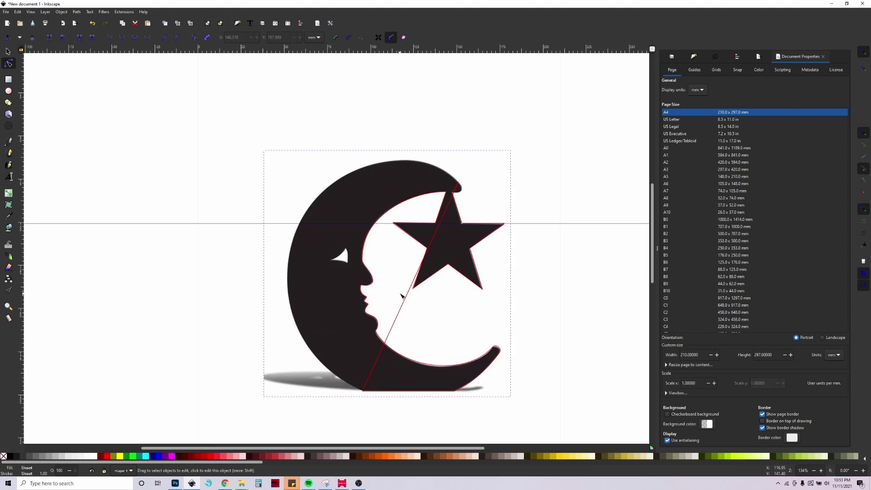
pyautogui.scroll(1, 400, 293)
pyautogui.click(347, 428)
pyautogui.keyDown('shift'); pyautogui.moveTo(346, 432); pyautogui.dragTo(146, 327); pyautogui.keyUp('shift')
pyautogui.keyDown('shift'); pyautogui.moveTo(482, 136); pyautogui.dragTo(469, 122); pyautogui.keyUp('shift')
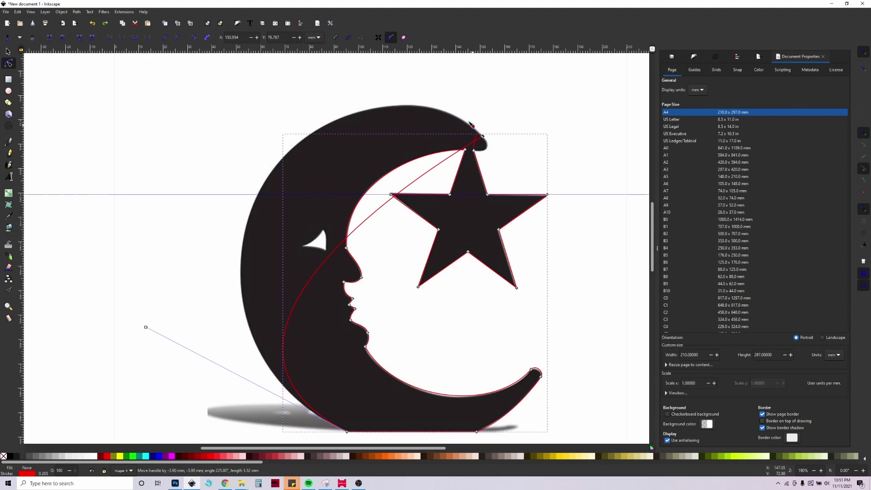
pyautogui.hotkey('ctrl', 'z')
pyautogui.click(363, 223)
pyautogui.click(359, 225)
pyautogui.moveTo(360, 225); pyautogui.dragTo(286, 159)
# Round the upper horn's tip by pulling a handle from its outer node and curving the short segment to the star
pyautogui.scroll(3, 500, 87)
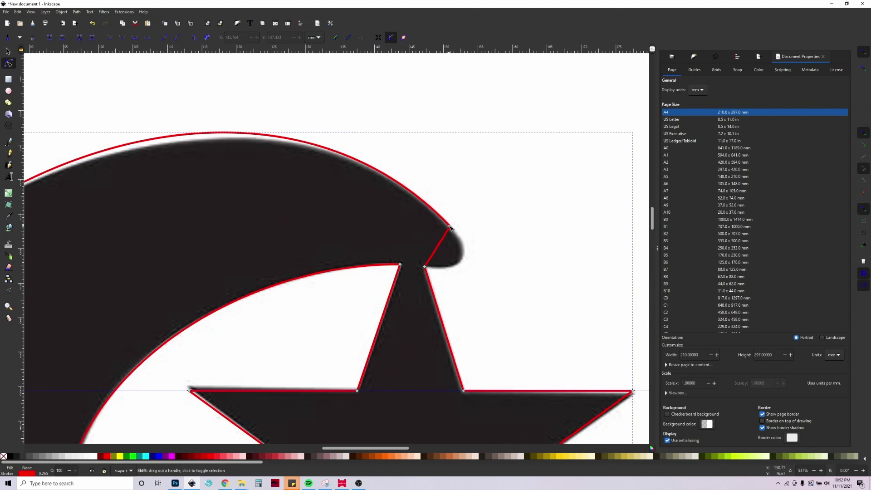
pyautogui.keyDown('shift'); pyautogui.moveTo(450, 227); pyautogui.dragTo(490, 279); pyautogui.keyUp('shift')
pyautogui.scroll(-2, 472, 198)
pyautogui.moveTo(472, 200); pyautogui.dragTo(539, 253)
# Adjust the long handle at the base's left corner to bring the outer back curve in toward the moon's edge
pyautogui.moveTo(366, 94); pyautogui.dragTo(365, 101)
pyautogui.moveTo(341, 410); pyautogui.dragTo(438, 244)
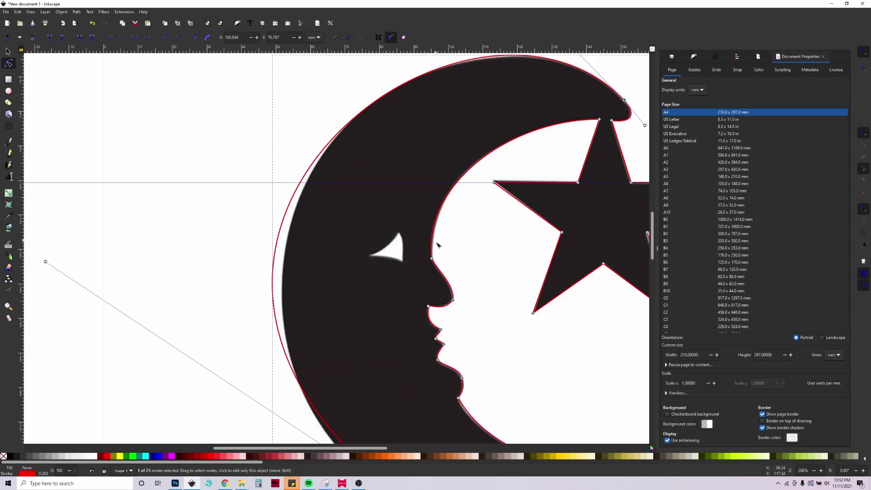
pyautogui.scroll(-1, 437, 245)
pyautogui.moveTo(102, 205); pyautogui.dragTo(124, 262)
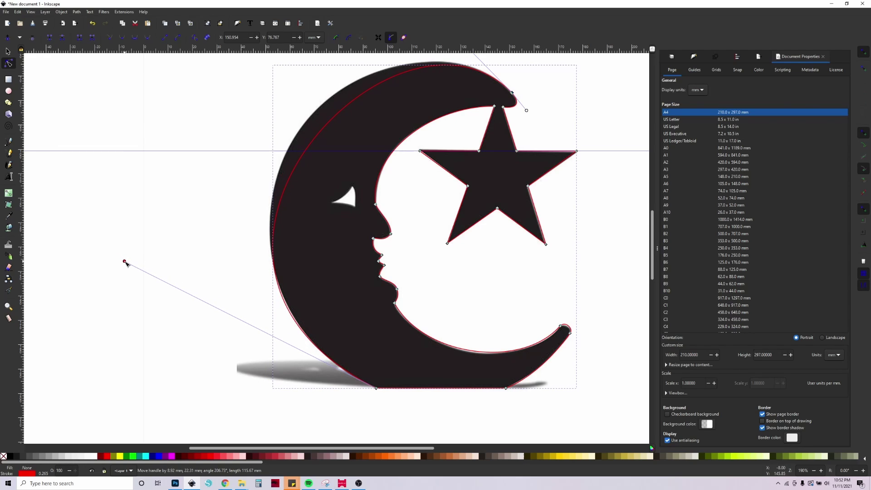
# Insert a node in the upper-left part of the outer back curve and move it onto the moon's edge
pyautogui.scroll(2, 349, 184)
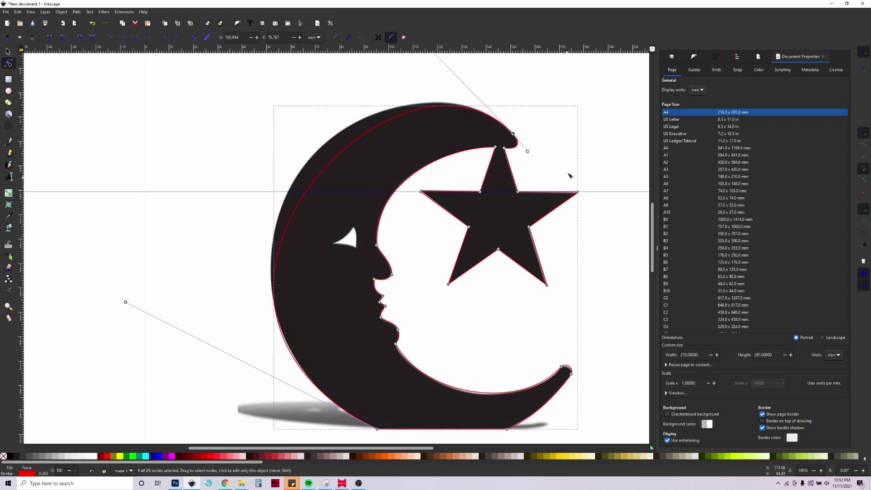
pyautogui.scroll(2, 456, 150)
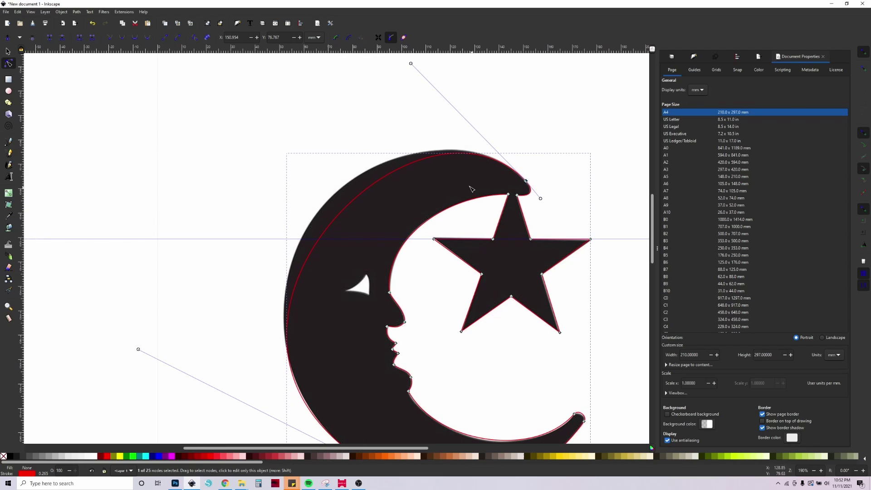
pyautogui.doubleClick(342, 212)
pyautogui.scroll(-2, 356, 161)
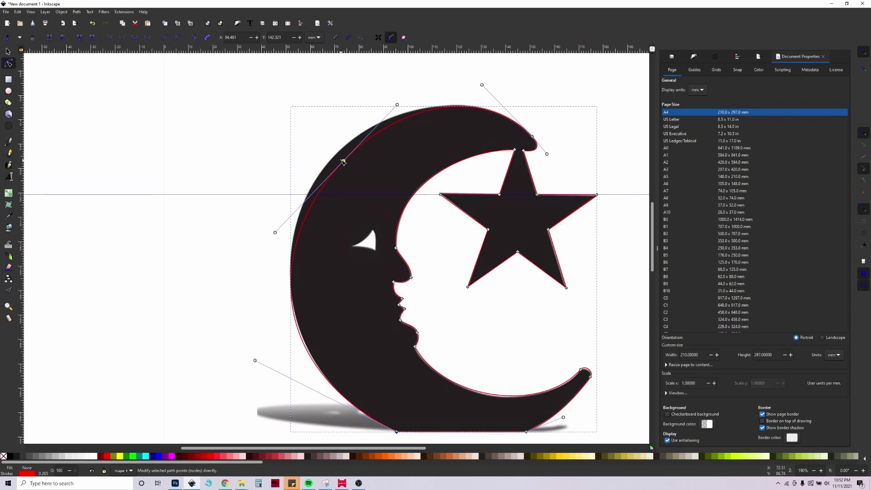
pyautogui.moveTo(436, 146); pyautogui.dragTo(415, 160)
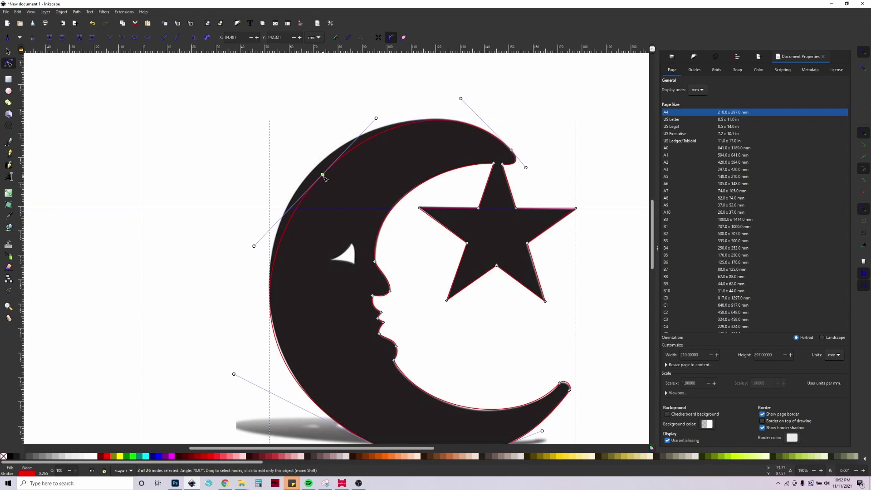
pyautogui.moveTo(321, 174); pyautogui.dragTo(315, 166)
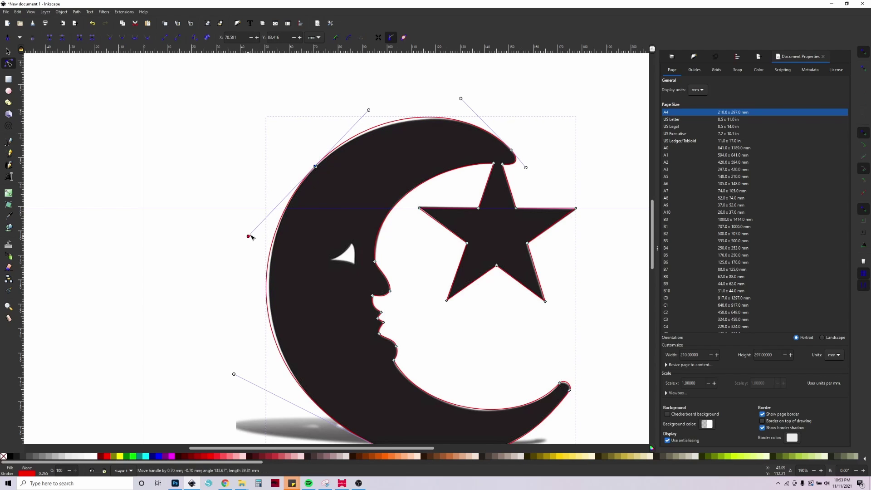
# Fine-tune the inserted node's two handles to fit the outer edge, try rotating them, and undo that rotation
pyautogui.moveTo(250, 237); pyautogui.dragTo(253, 231)
pyautogui.moveTo(369, 110); pyautogui.dragTo(362, 116)
pyautogui.moveTo(327, 354); pyautogui.dragTo(307, 343)
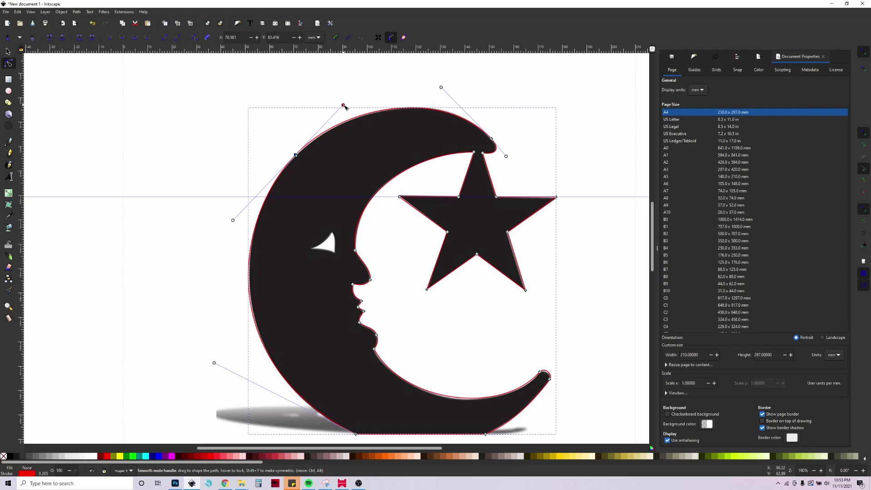
pyautogui.moveTo(344, 105); pyautogui.dragTo(300, 96)
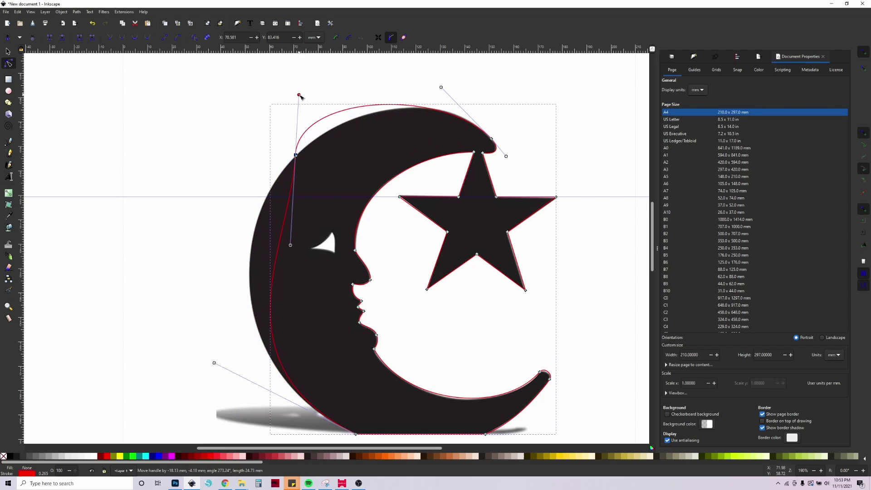
pyautogui.hotkey('ctrl', 'z')
# Trace the white eye as a closed triangle of three straight Pen segments through its corners
pyautogui.scroll(3, 279, 234)
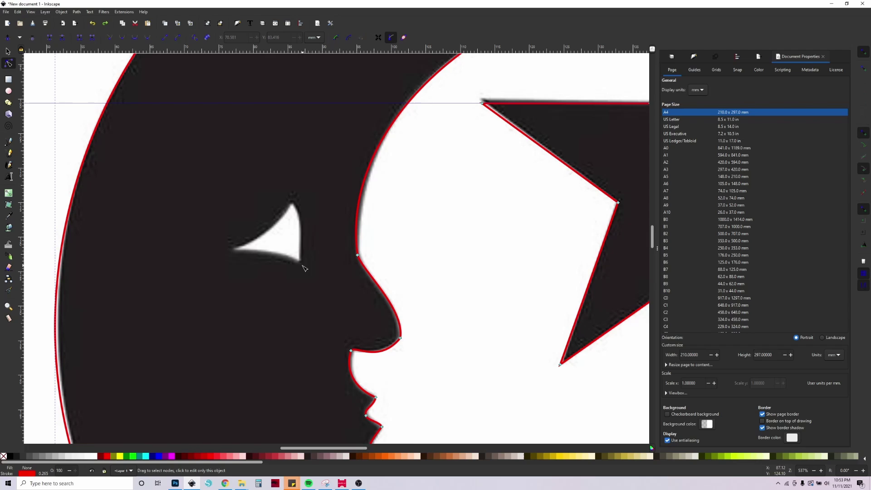
pyautogui.press('b')
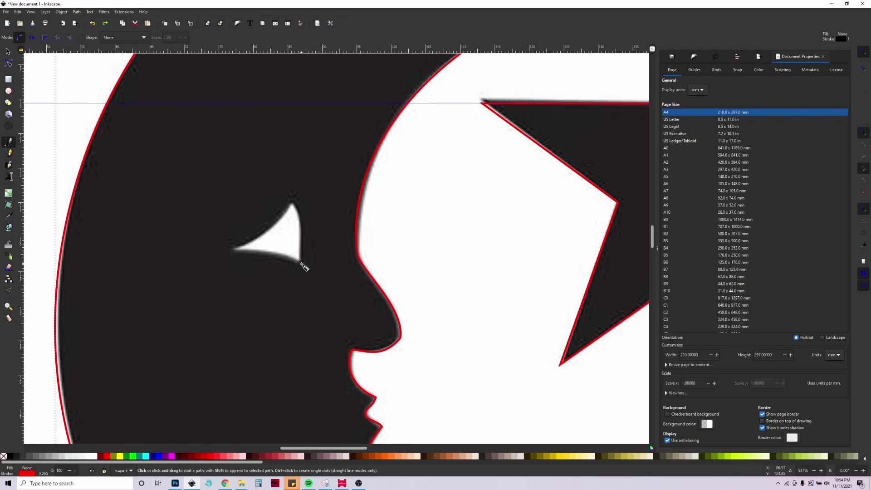
pyautogui.click(300, 263)
pyautogui.click(295, 202)
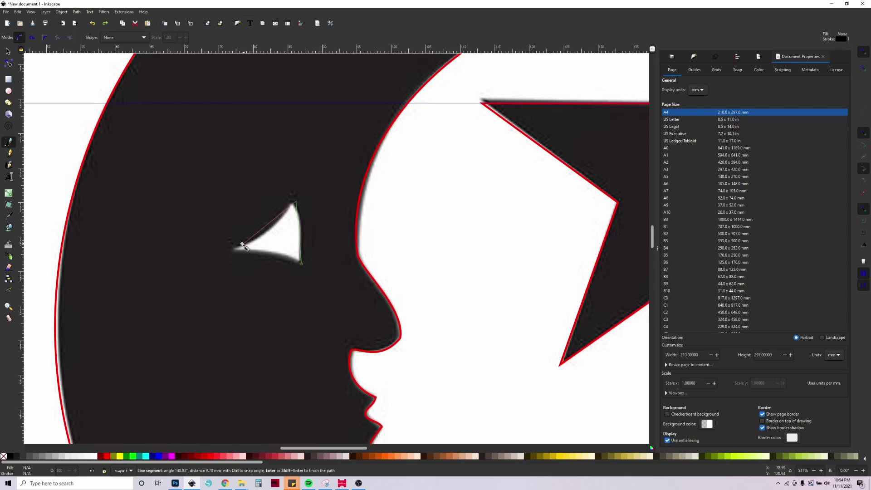
pyautogui.click(232, 249)
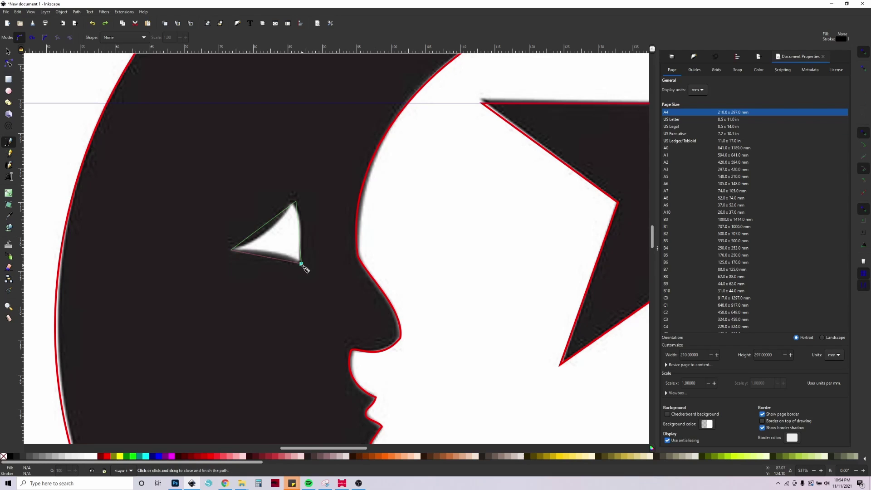
pyautogui.click(301, 264)
# Bend the sides of the traced eye so they follow the curved edges of the white shape
pyautogui.press('n')
pyautogui.scroll(1, 295, 202)
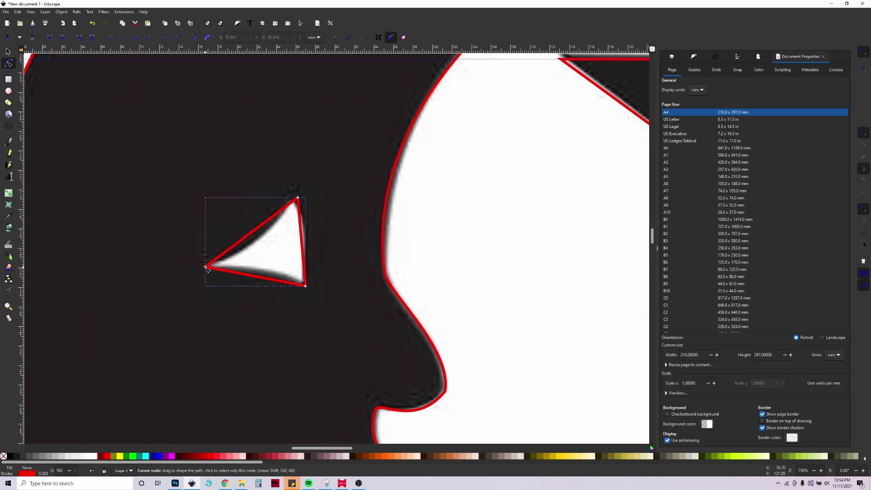
pyautogui.moveTo(252, 231); pyautogui.dragTo(305, 235)
pyautogui.moveTo(259, 276); pyautogui.dragTo(260, 270)
# Move the reference image to the right, off the traced outlines, and clear the selection
pyautogui.scroll(-4, 360, 240)
pyautogui.press('s')
pyautogui.moveTo(121, 201)
pyautogui.mouseDown()
pyautogui.moveTo(439, 213)
pyautogui.moveTo(411, 207)
pyautogui.moveTo(446, 170)
pyautogui.moveTo(434, 9)
pyautogui.mouseUp()
pyautogui.scroll(-1, 445, 220)
pyautogui.hotkey('ctrl', 'z')
pyautogui.click(426, 206)
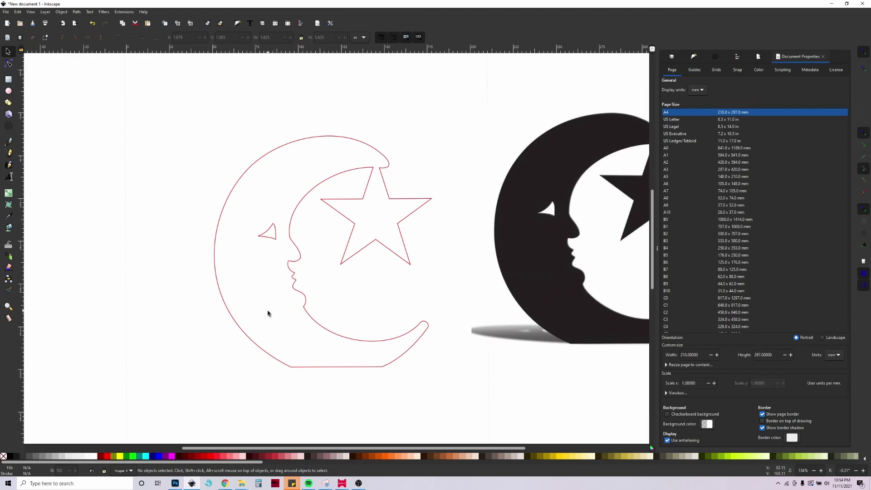
# Group the eye with the moon-and-star outline and try moving the group up and to the left
pyautogui.click(272, 238)
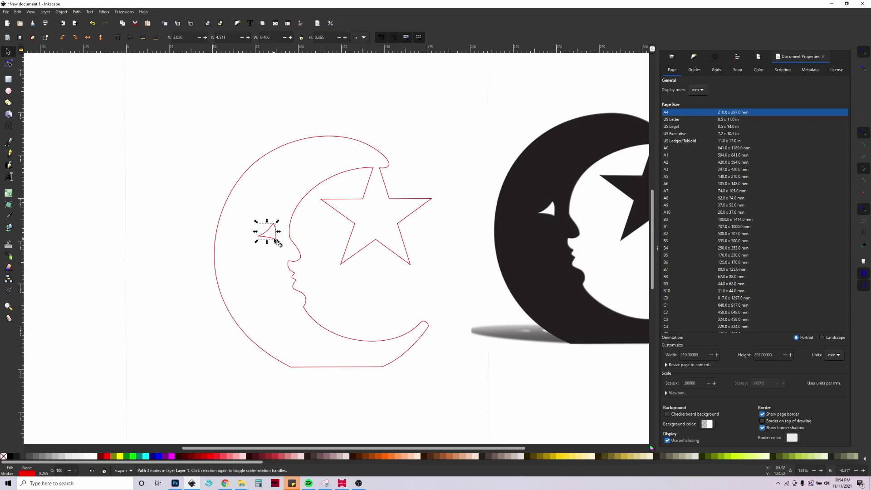
pyautogui.moveTo(275, 240); pyautogui.dragTo(144, 146)
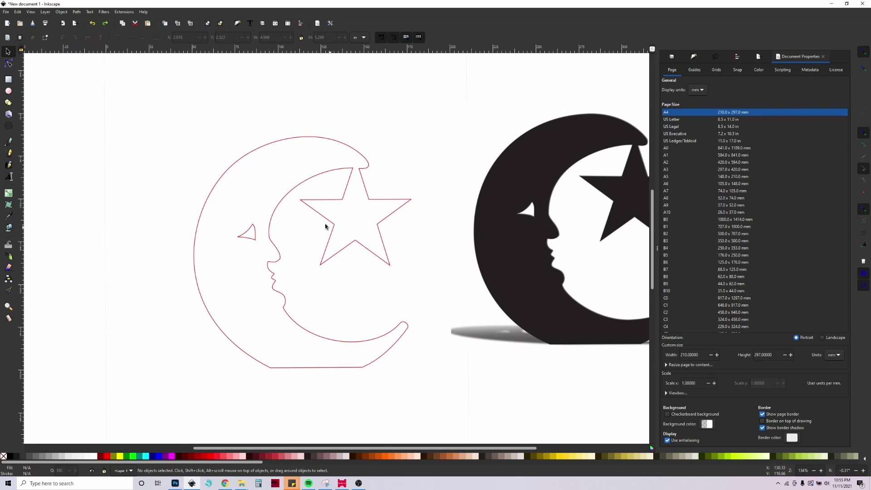
pyautogui.moveTo(135, 100)
pyautogui.mouseDown()
pyautogui.moveTo(418, 370)
pyautogui.moveTo(410, 397)
pyautogui.mouseUp()
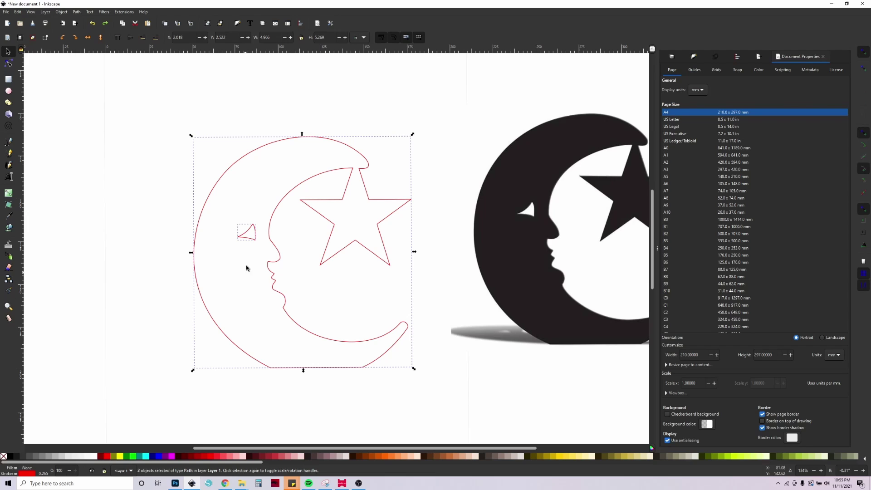
pyautogui.rightClick(251, 238)
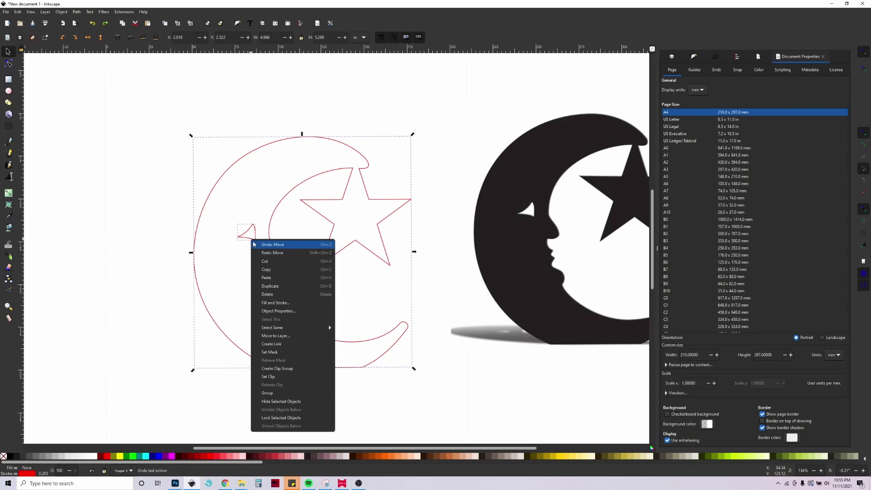
pyautogui.click(280, 394)
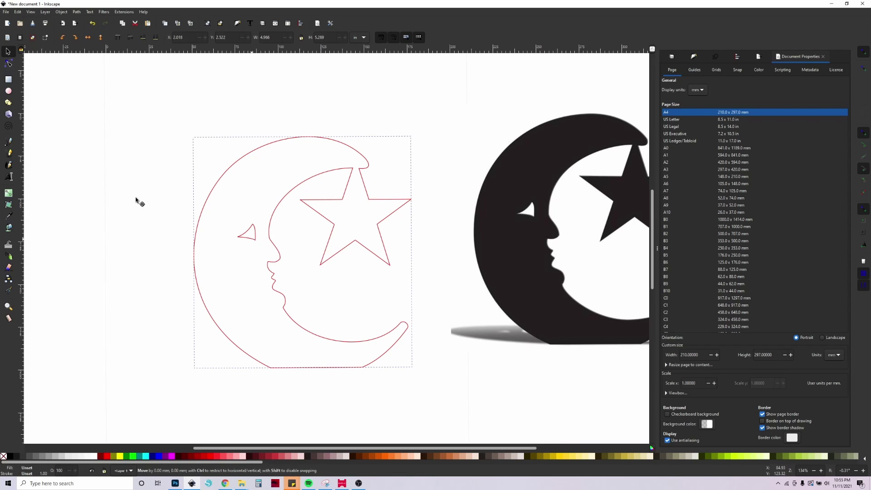
pyautogui.moveTo(255, 233); pyautogui.dragTo(236, 211)
pyautogui.click(274, 375)
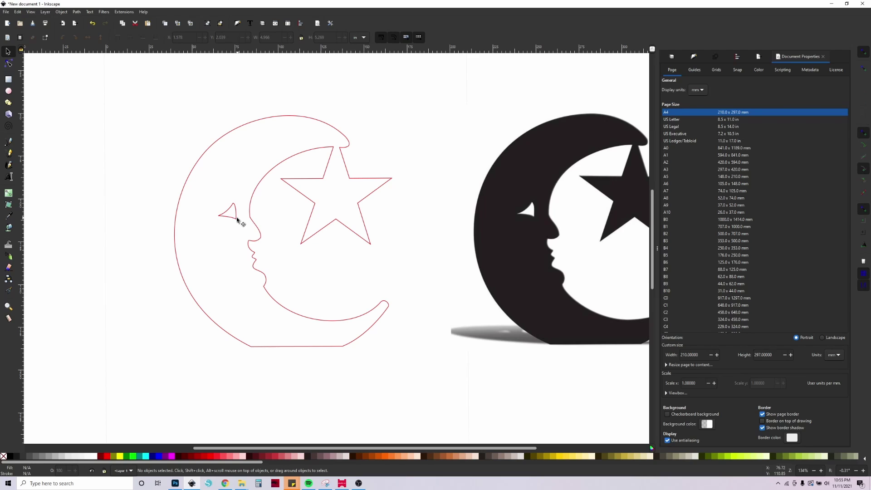
# Enter the group, try regrouping and ungrouping its two paths, and undo the grouping and move
pyautogui.doubleClick(233, 219)
pyautogui.click(233, 216)
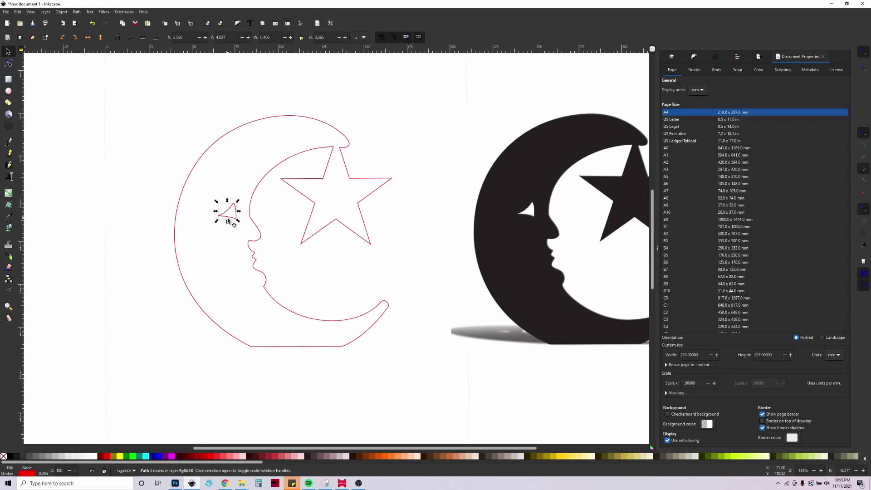
pyautogui.hotkey('ctrl', 'a')
pyautogui.hotkey('ctrl', 'g')
pyautogui.rightClick(232, 218)
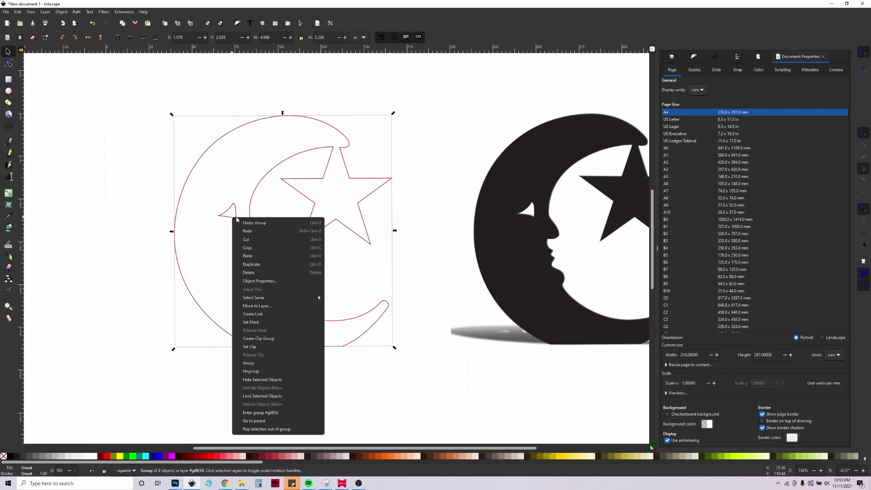
pyautogui.click(254, 375)
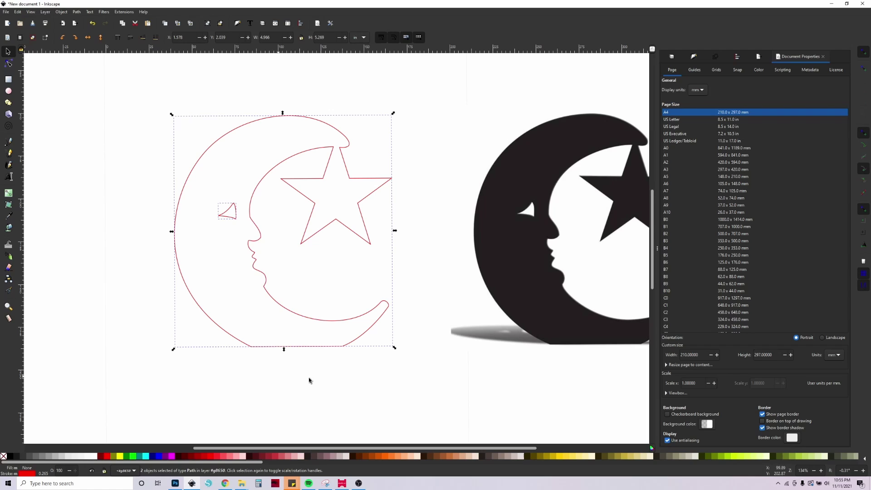
pyautogui.hotkey('ctrl', 'z')
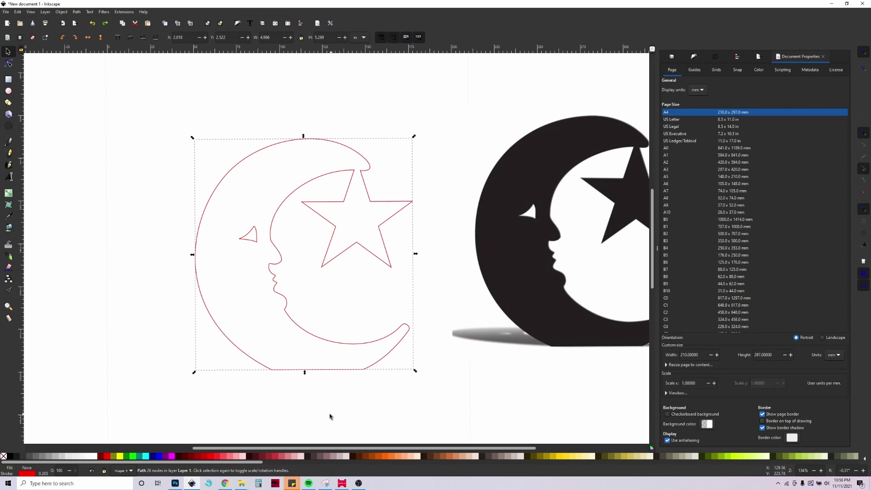
# Fill the moon-and-star outline with black and deselect it
pyautogui.click(11, 455)
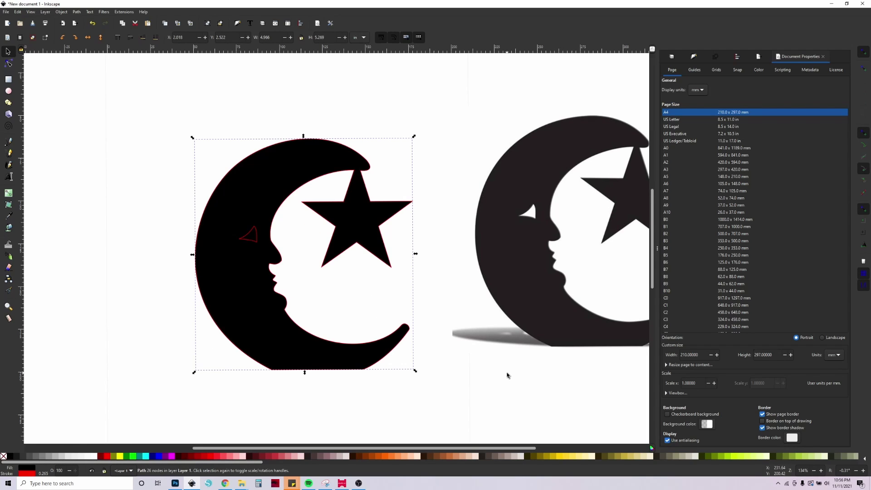
pyautogui.click(507, 375)
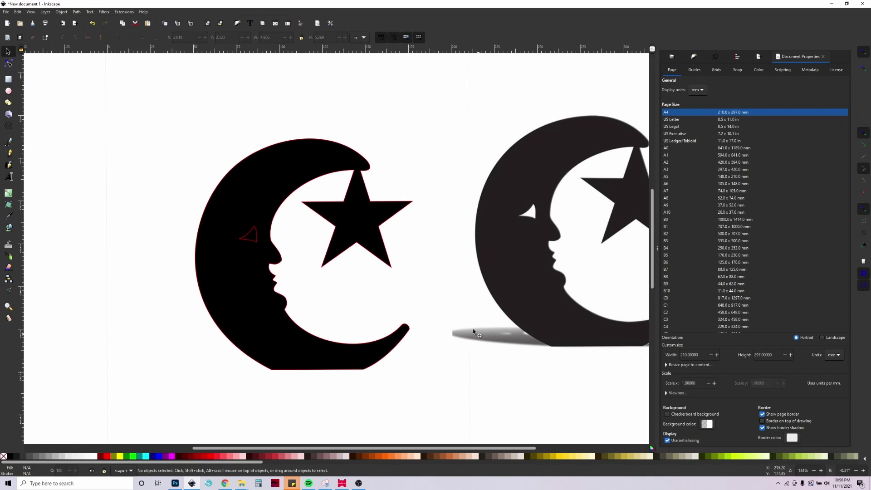
# Examine how the eye outline lies over the filled moon by selecting the two paths in turn
pyautogui.click(254, 242)
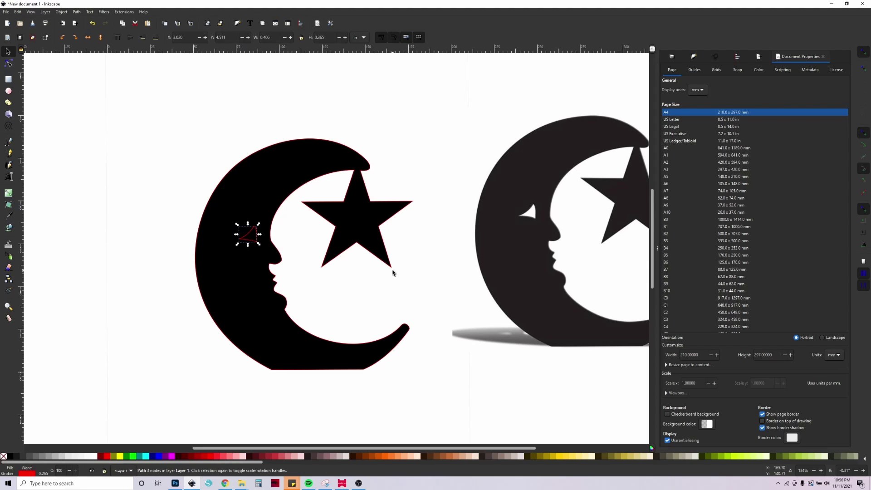
pyautogui.press('Escape')
pyautogui.scroll(4, 284, 214)
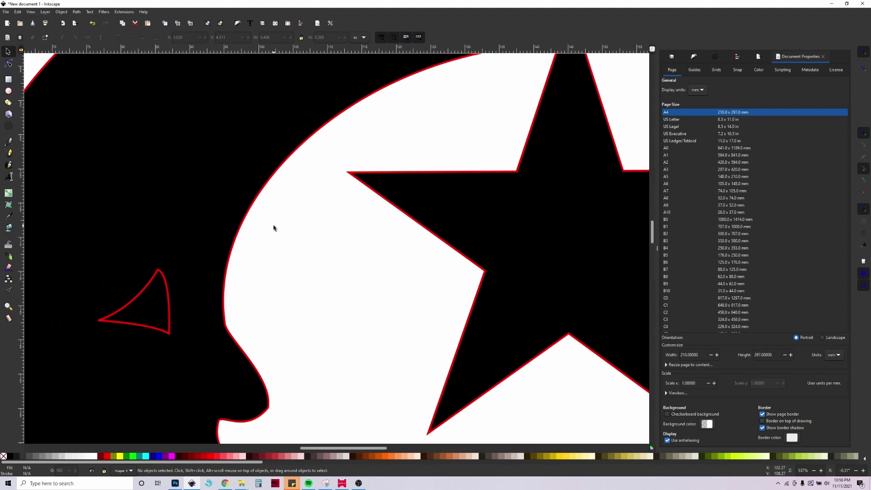
pyautogui.click(242, 213)
pyautogui.moveTo(265, 252); pyautogui.dragTo(369, 236)
pyautogui.scroll(-6, 369, 235)
pyautogui.scroll(2, 375, 254)
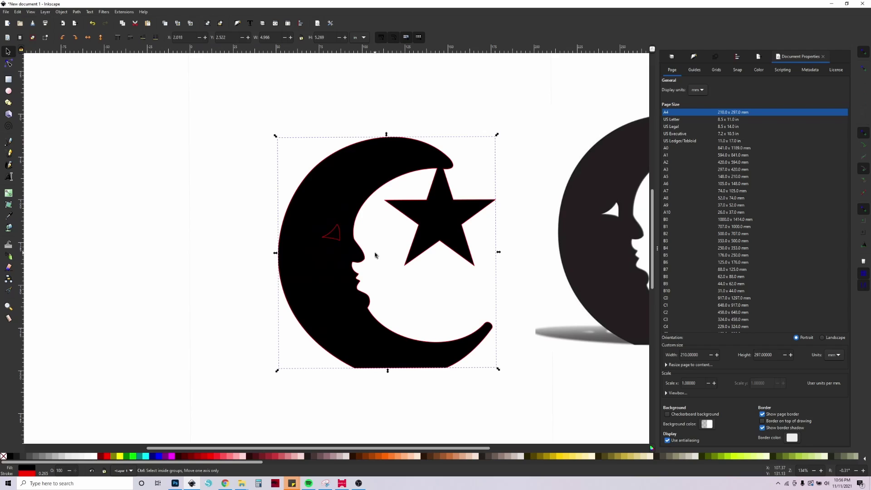
pyautogui.click(333, 233)
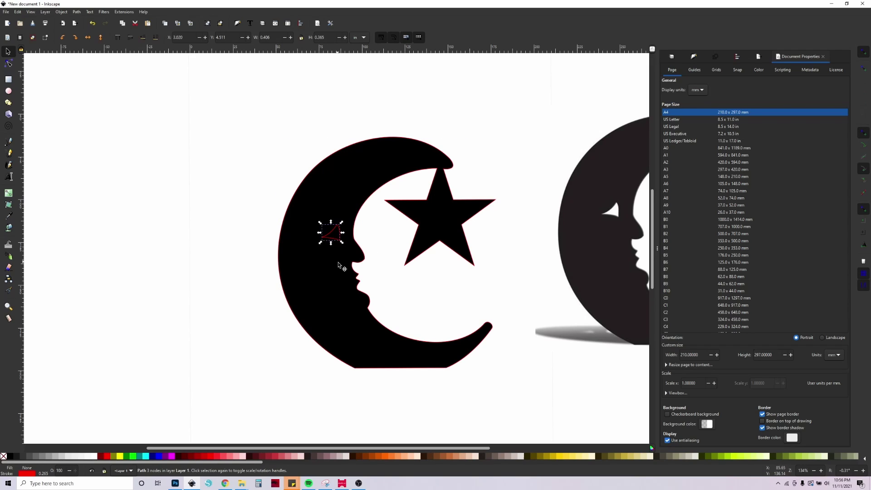
pyautogui.click(434, 297)
pyautogui.click(325, 237)
pyautogui.click(377, 266)
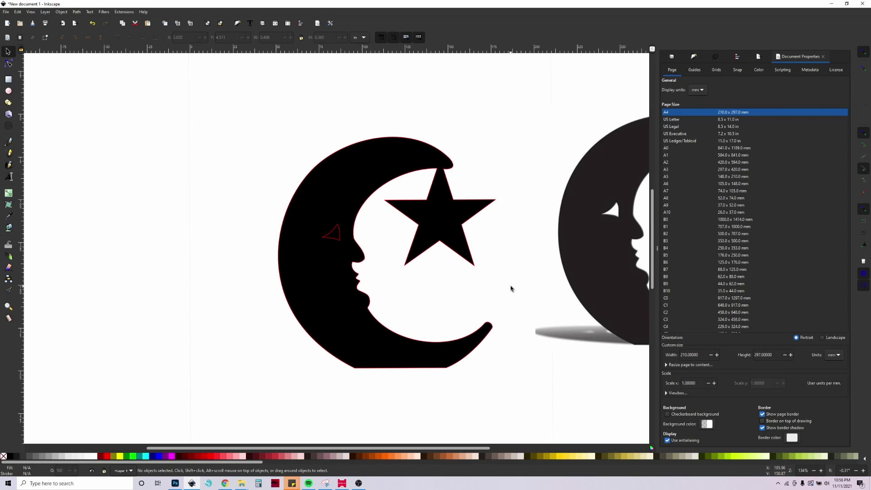
# Move the reference image farther right, clear of the black moon-and-star shape, and deselect it
pyautogui.hscroll(3, 469, 225)
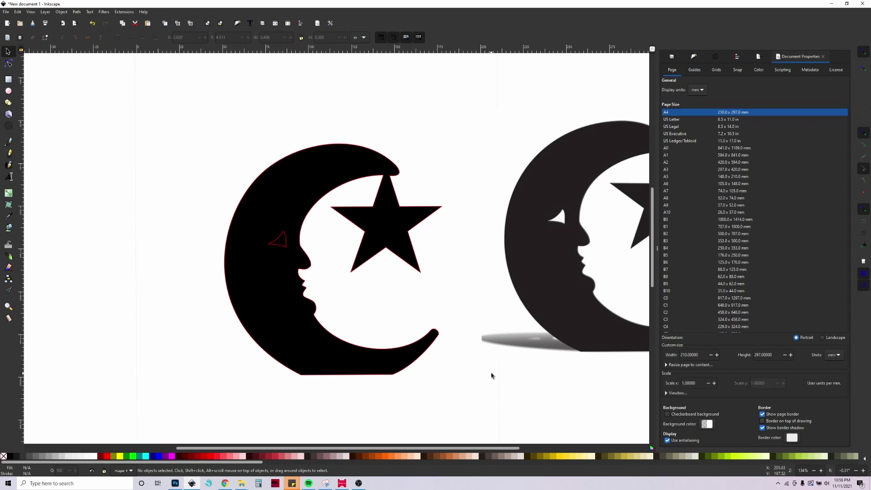
pyautogui.moveTo(531, 313); pyautogui.dragTo(611, 289)
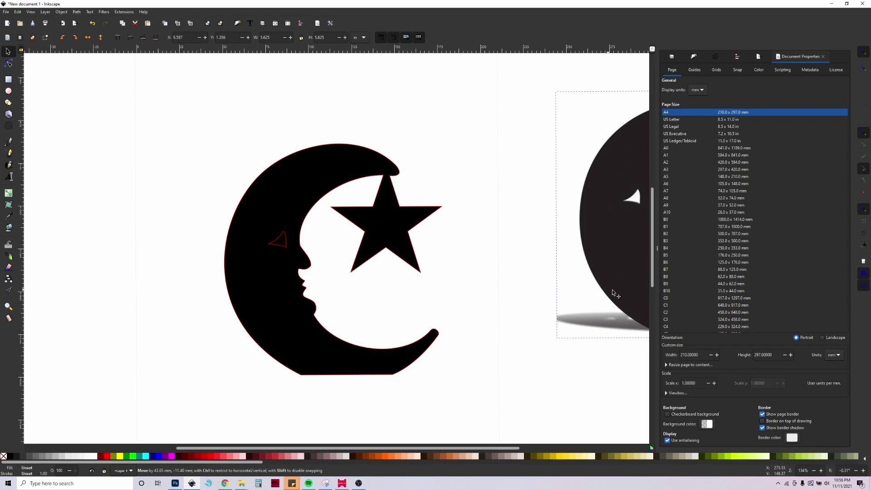
pyautogui.press('Escape')
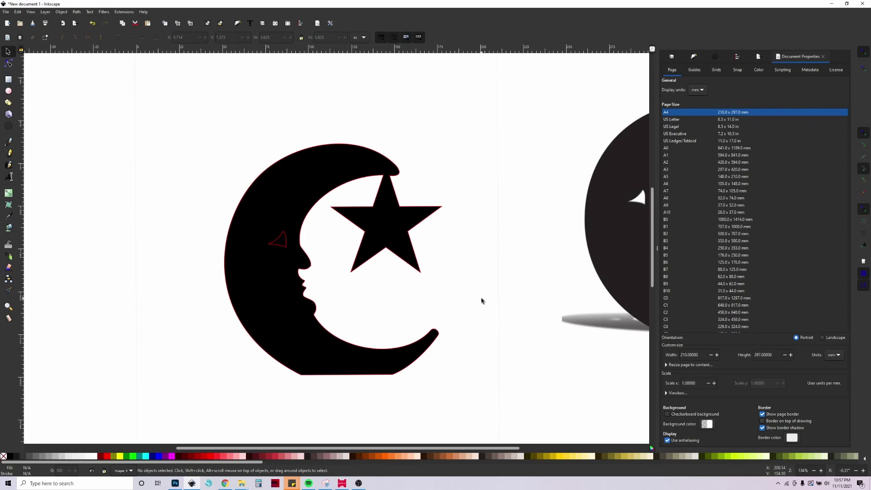
# Undo the last change to the eye path and clear the selection
pyautogui.hotkey('ctrl', 'z')
pyautogui.hotkey('ctrl', 'z')
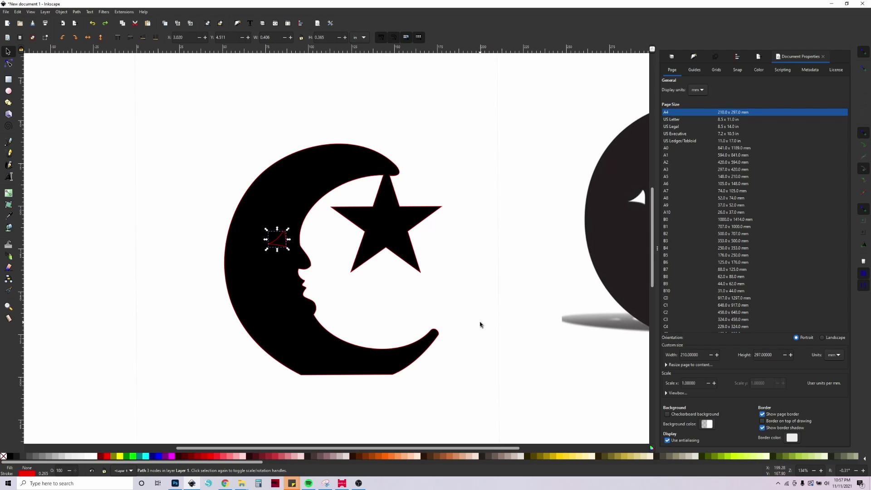
pyautogui.press('Escape')
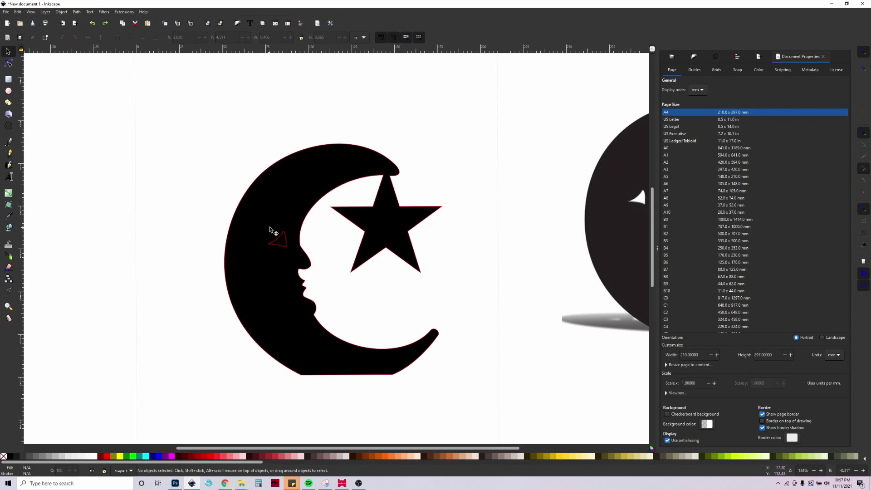
# Select the eye together with the moon and subtract it with the Difference operation to cut the eye opening
pyautogui.scroll(-1, 307, 223)
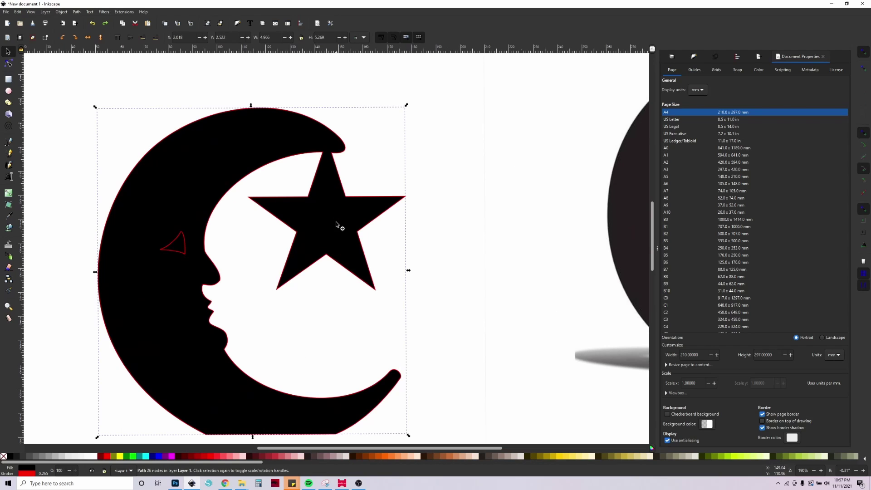
pyautogui.click(183, 242)
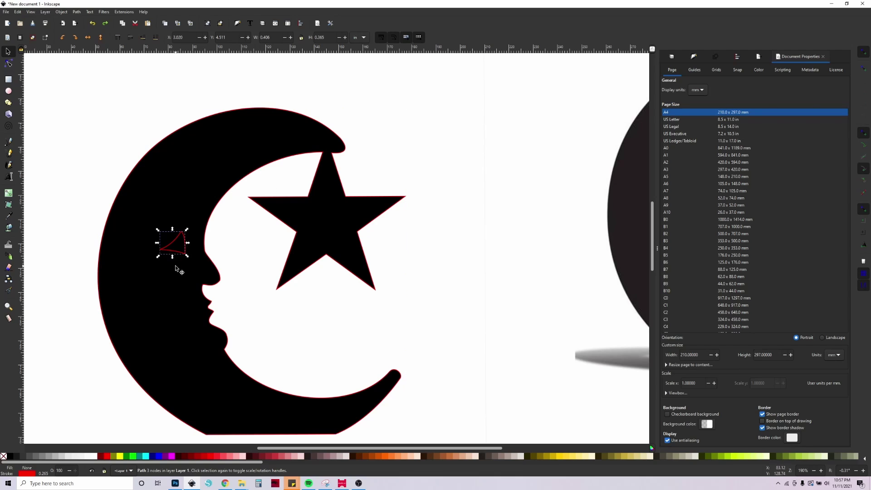
pyautogui.press('shift')
pyautogui.keyDown('shift'); pyautogui.click(238, 183); pyautogui.keyUp('shift')
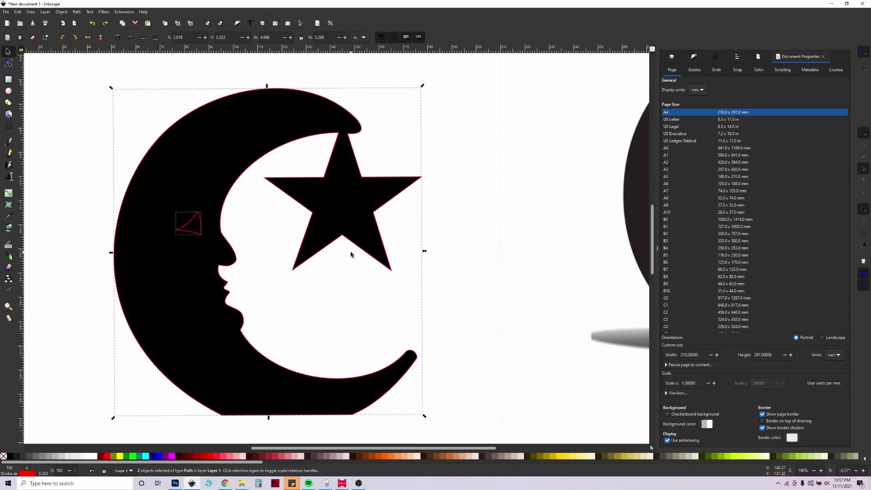
pyautogui.press('ctrl')
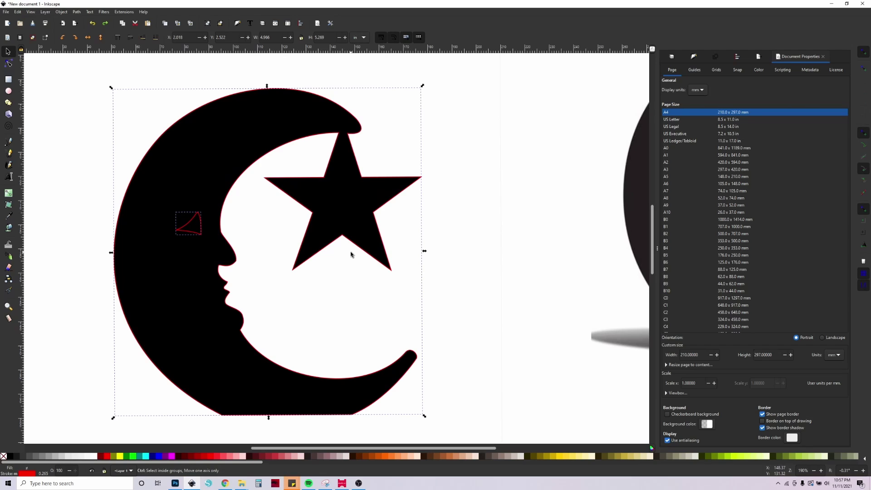
pyautogui.hotkey('ctrl', '-')
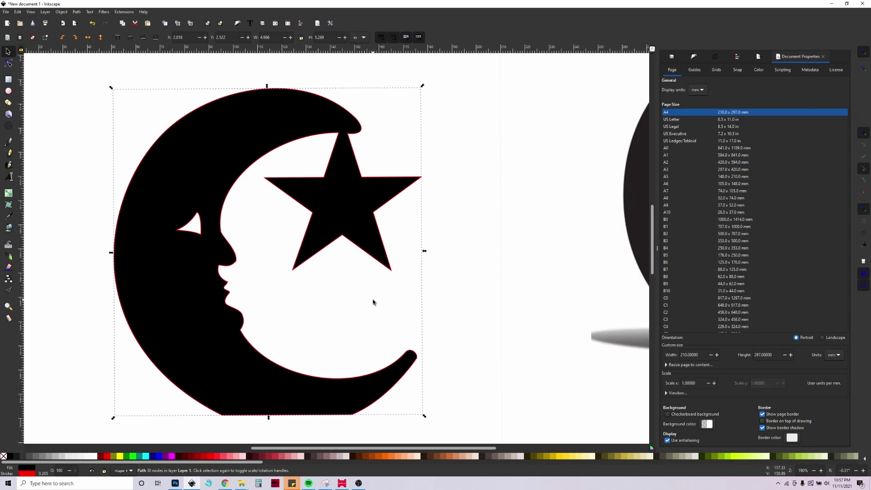
# Try enlarging the eye opening by moving its three corner nodes outward
pyautogui.scroll(-1, 334, 269)
pyautogui.press('n')
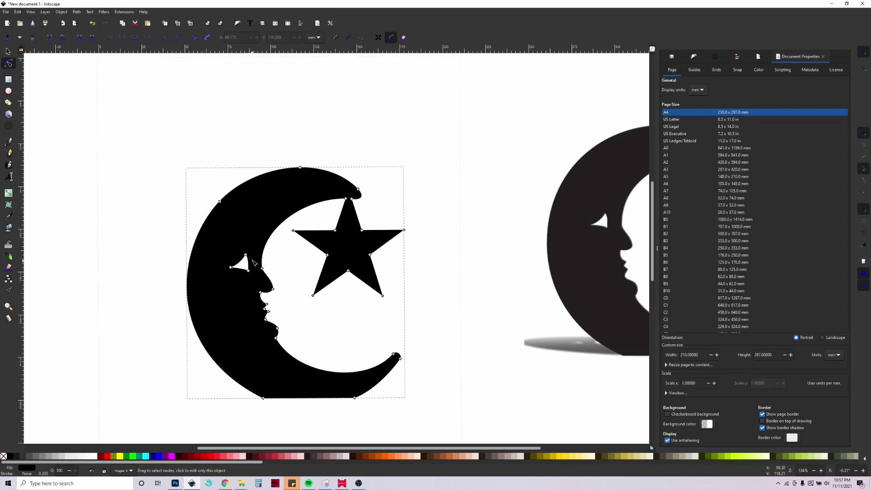
pyautogui.scroll(2, 247, 257)
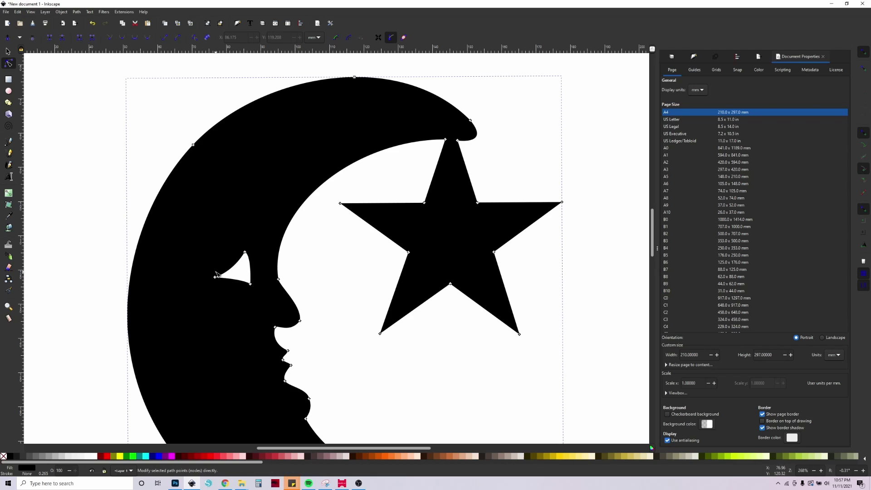
pyautogui.moveTo(246, 252); pyautogui.dragTo(250, 191)
pyautogui.moveTo(216, 279); pyautogui.dragTo(161, 261)
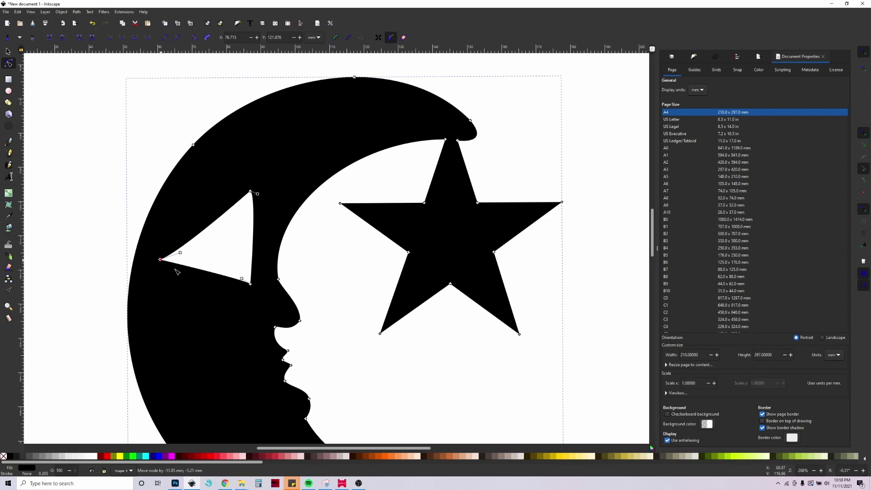
pyautogui.moveTo(250, 284); pyautogui.dragTo(254, 324)
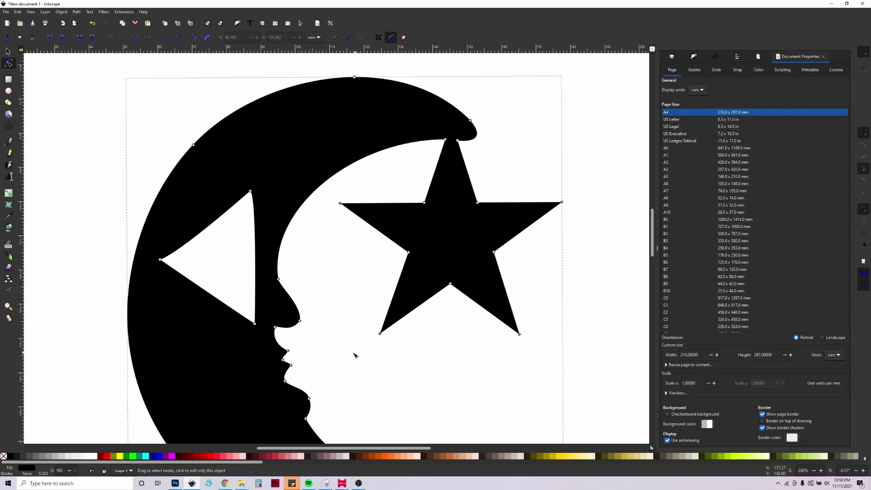
# Undo the three node moves on the eye opening
pyautogui.hotkey('ctrl', 'z')
pyautogui.hotkey('ctrl', 'z')
pyautogui.hotkey('ctrl', 'z')
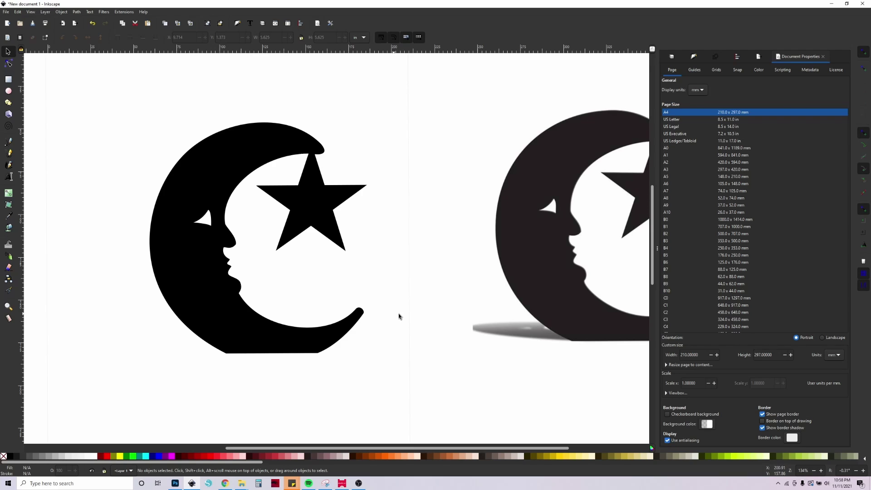
# Bring the reference image beside the black silhouette and compare the edge quality of both up close
pyautogui.moveTo(558, 255)
pyautogui.mouseDown()
pyautogui.moveTo(454, 250)
pyautogui.moveTo(439, 264)
pyautogui.mouseUp()
pyautogui.click(303, 228)
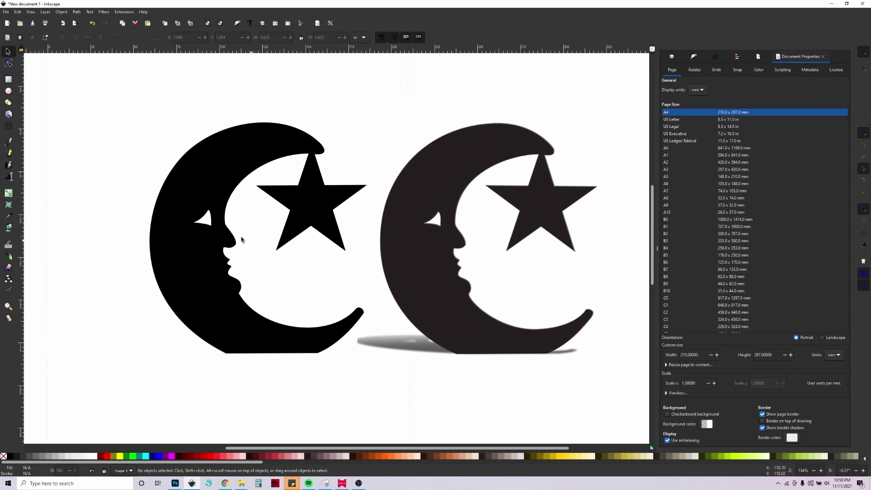
pyautogui.click(451, 284)
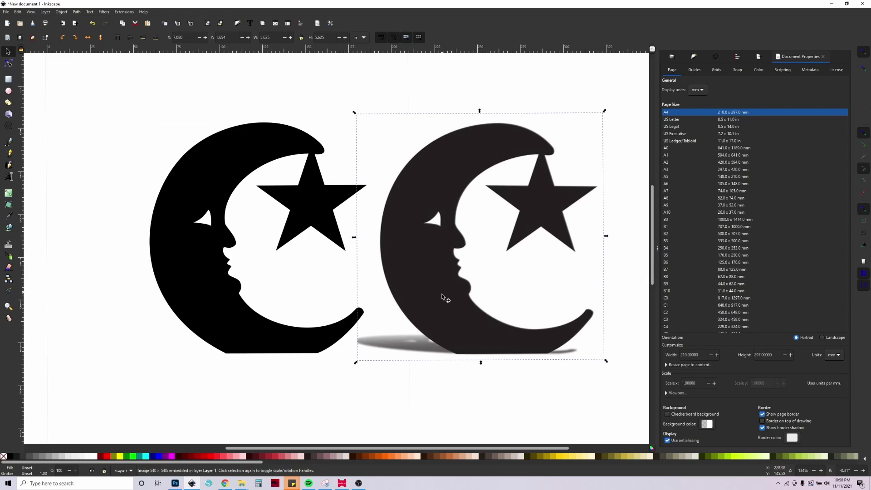
pyautogui.keyDown('ctrl'); pyautogui.scroll(4, 442, 191); pyautogui.keyUp('ctrl')
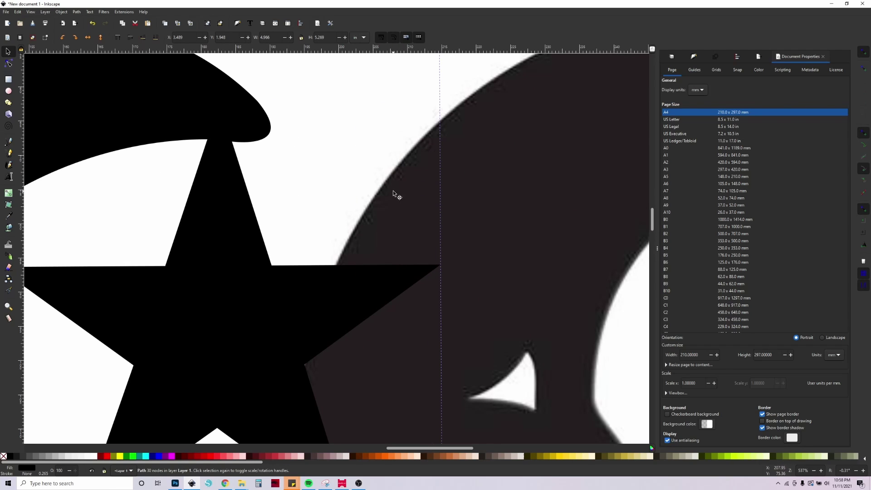
pyautogui.keyDown('ctrl'); pyautogui.scroll(5, 393, 178); pyautogui.keyUp('ctrl')
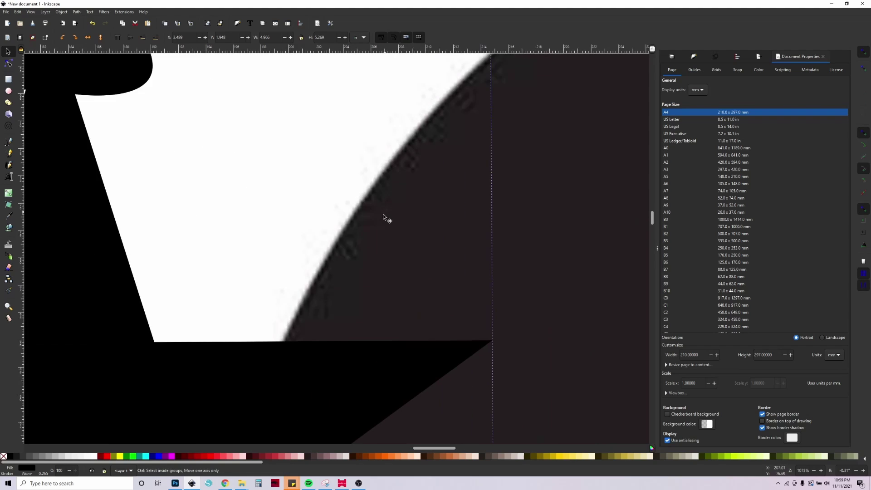
# Separate the reference image from the black silhouette, reposition the silhouette within the page and deselect it
pyautogui.moveTo(448, 191); pyautogui.dragTo(576, 129)
pyautogui.moveTo(346, 291); pyautogui.dragTo(295, 197)
pyautogui.keyDown('ctrl'); pyautogui.scroll(2, 311, 285); pyautogui.keyUp('ctrl')
pyautogui.keyDown('ctrl'); pyautogui.scroll(4, 316, 298); pyautogui.keyUp('ctrl')
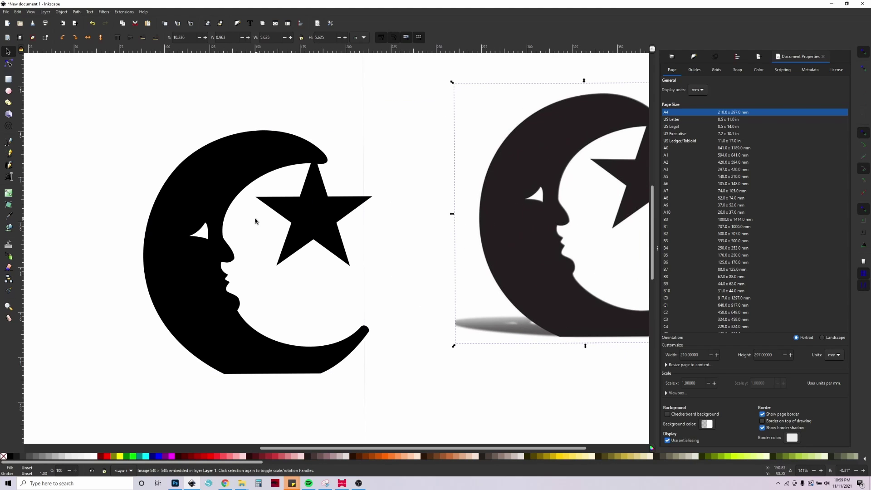
pyautogui.hscroll(-5, 322, 275)
pyautogui.moveTo(430, 238); pyautogui.dragTo(388, 241)
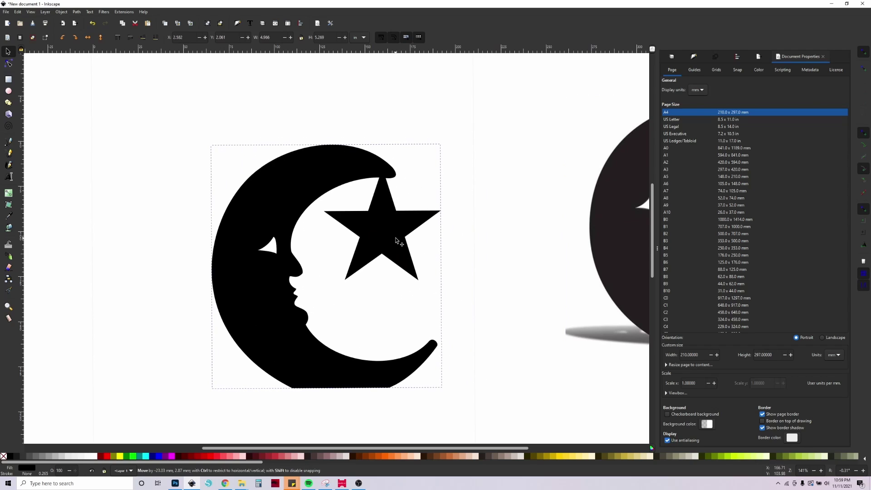
pyautogui.click(489, 286)
# Start saving the finished moon-and-star drawing to a file
pyautogui.keyDown('ctrl'); pyautogui.scroll(1, 482, 295); pyautogui.keyUp('ctrl')
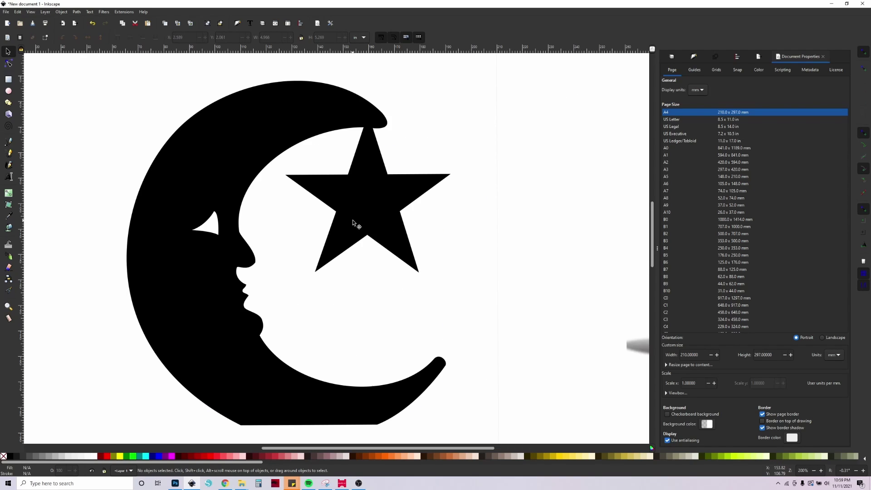
pyautogui.keyDown('ctrl'); pyautogui.scroll(-2, 347, 276); pyautogui.keyUp('ctrl')
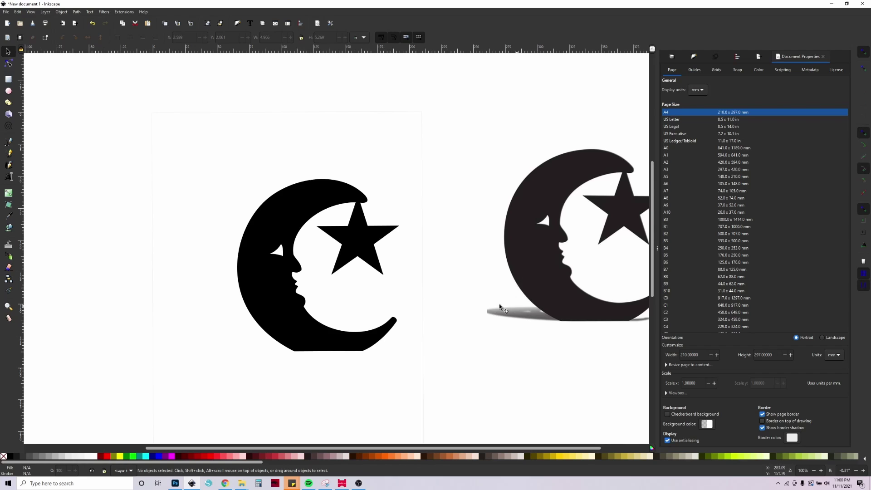
pyautogui.hotkey('ctrl', 's')
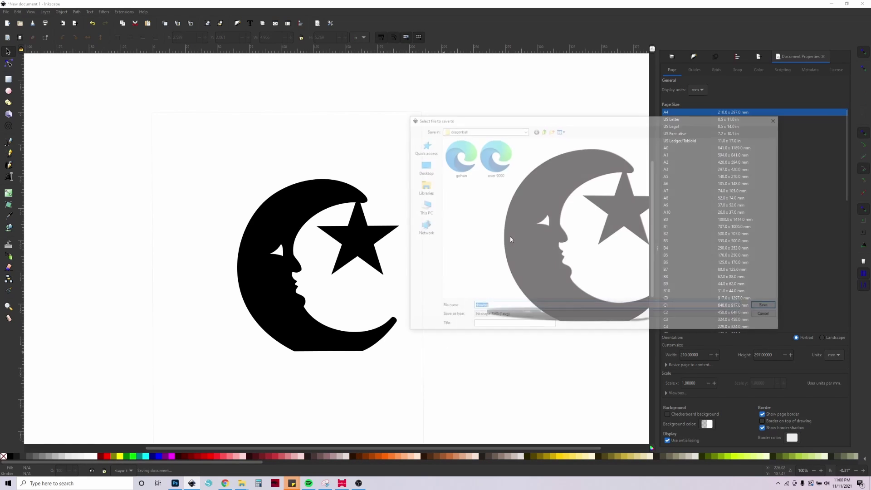